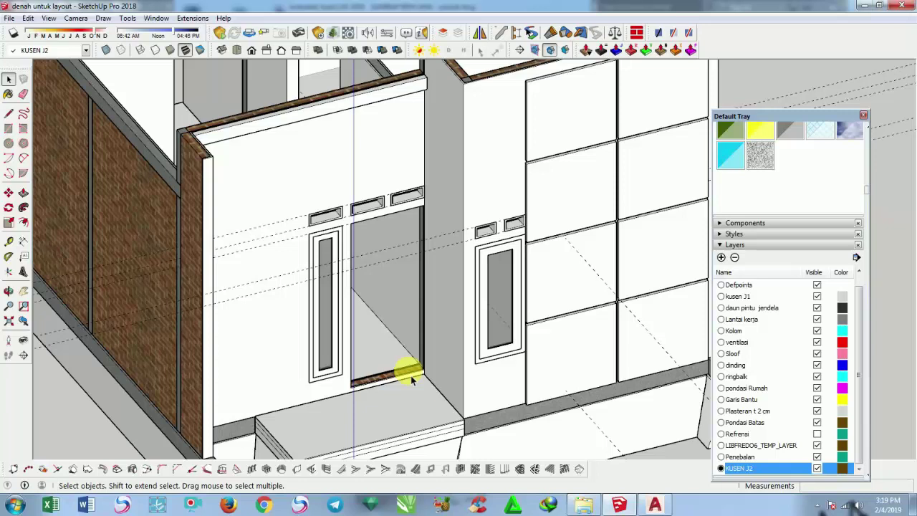
# Orbit around the house and add a new layer in the Layers panel
pyautogui.scroll(-3, 413, 379)
pyautogui.moveTo(419, 286); pyautogui.dragTo(511, 256, button='middle')
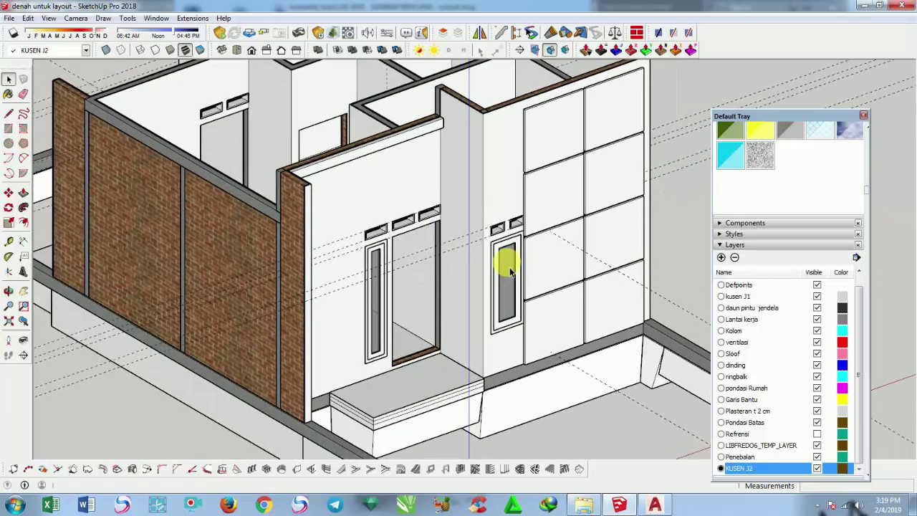
pyautogui.scroll(-3, 566, 267)
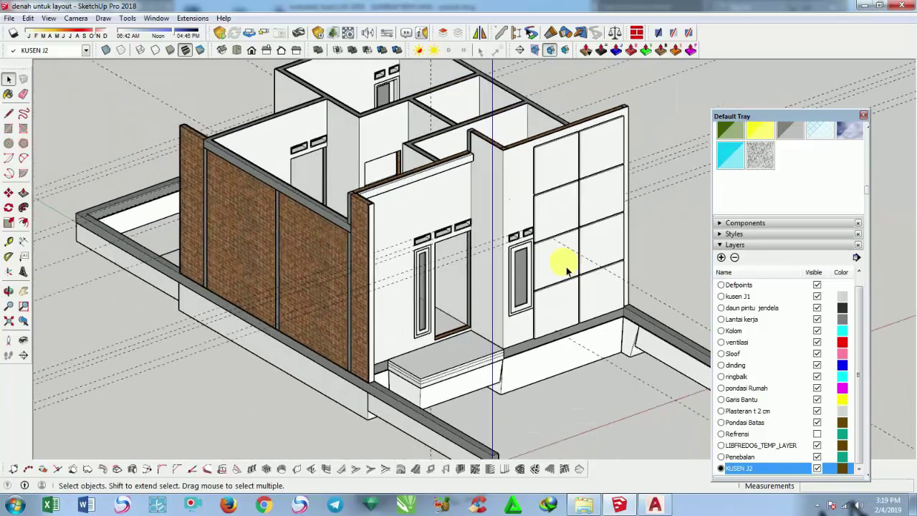
pyautogui.moveTo(566, 267)
pyautogui.mouseDown(button='middle')
pyautogui.moveTo(598, 245)
pyautogui.moveTo(541, 267)
pyautogui.mouseUp(button='middle')
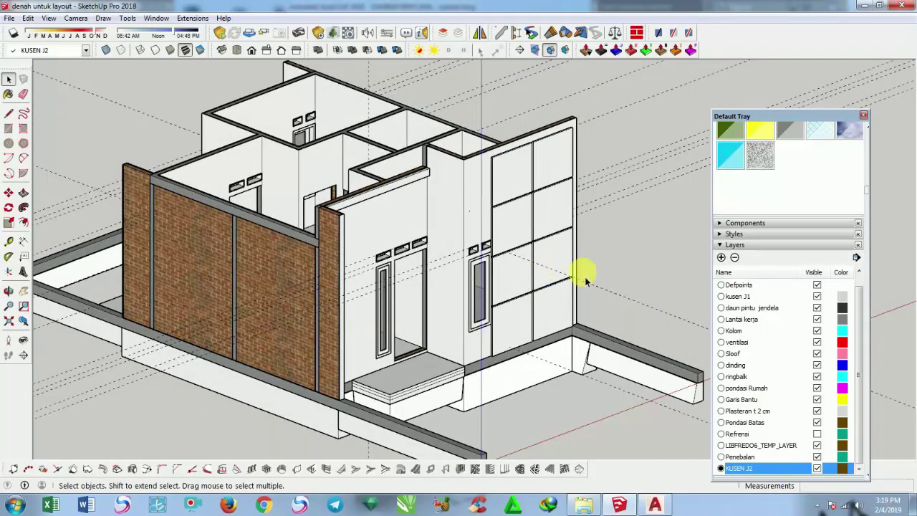
pyautogui.click(721, 258)
pyautogui.write('KUSEN PJ 1')
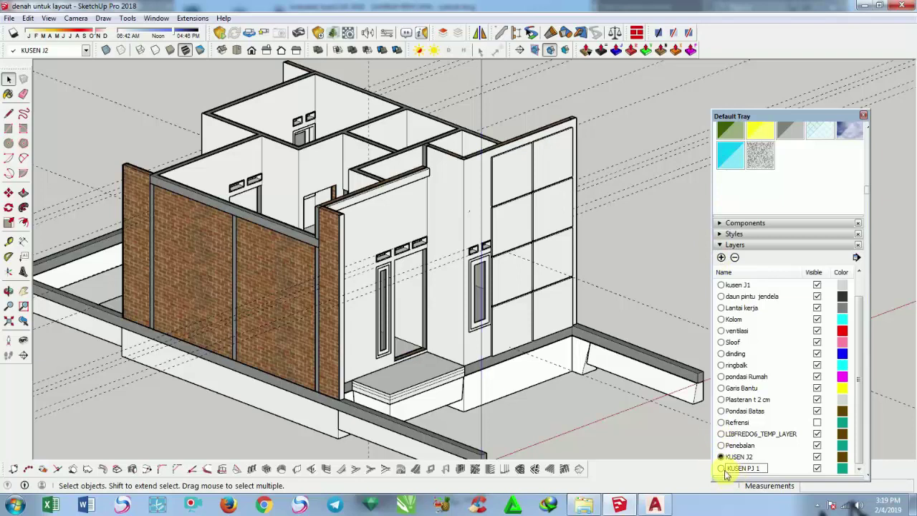
# Rename the new layer to KUSEN P1, make it current, and zoom to the front doorway
pyautogui.click(756, 468)
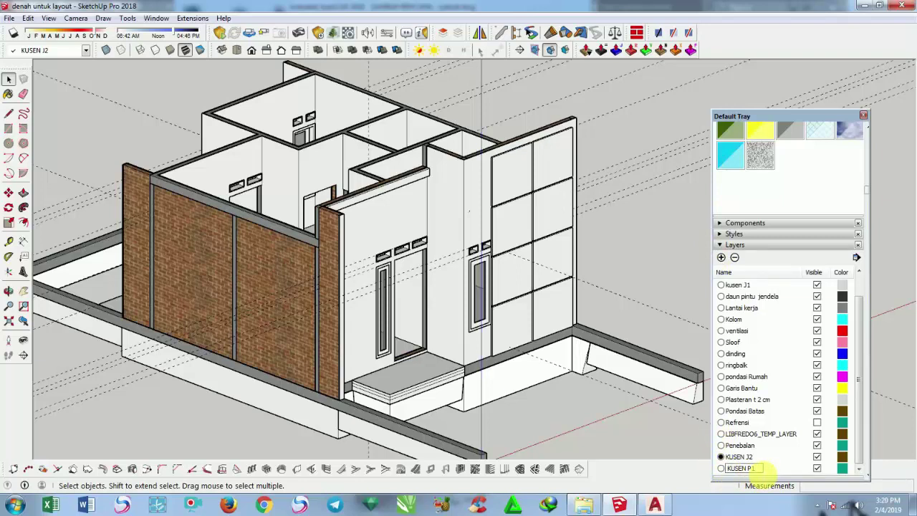
pyautogui.click(721, 468)
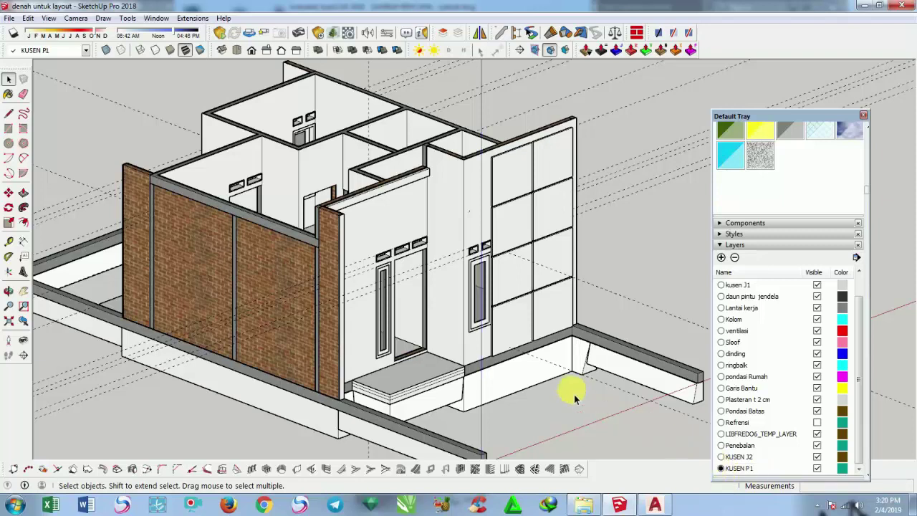
pyautogui.moveTo(464, 365)
pyautogui.mouseDown(button='middle')
pyautogui.moveTo(321, 369)
pyautogui.moveTo(311, 322)
pyautogui.moveTo(378, 314)
pyautogui.mouseUp(button='middle')
pyautogui.scroll(2, 378, 313)
pyautogui.scroll(3, 409, 256)
pyautogui.scroll(2, 434, 246)
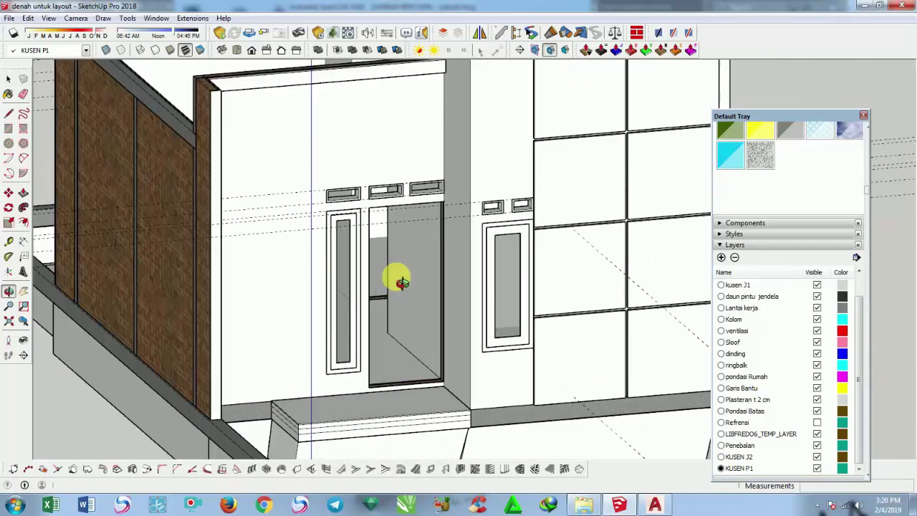
pyautogui.scroll(2, 402, 276)
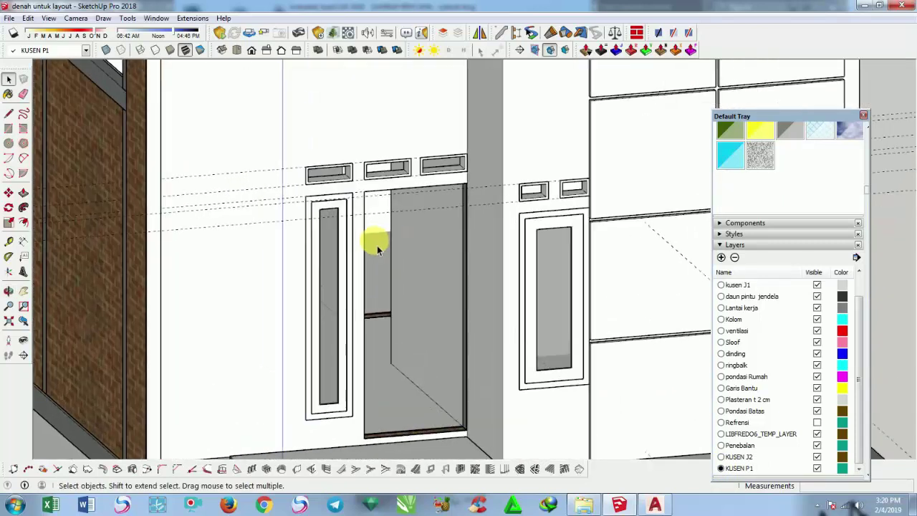
# Draw a roughly 88 × 210 cm rectangle filling the front doorway opening
pyautogui.click(9, 129)
pyautogui.click(365, 193)
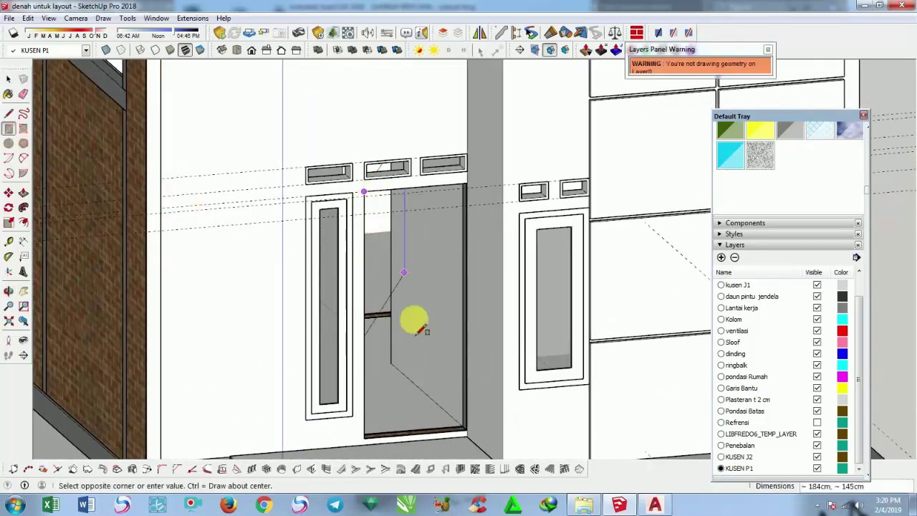
pyautogui.scroll(2, 461, 426)
pyautogui.scroll(2, 464, 430)
pyautogui.click(471, 435)
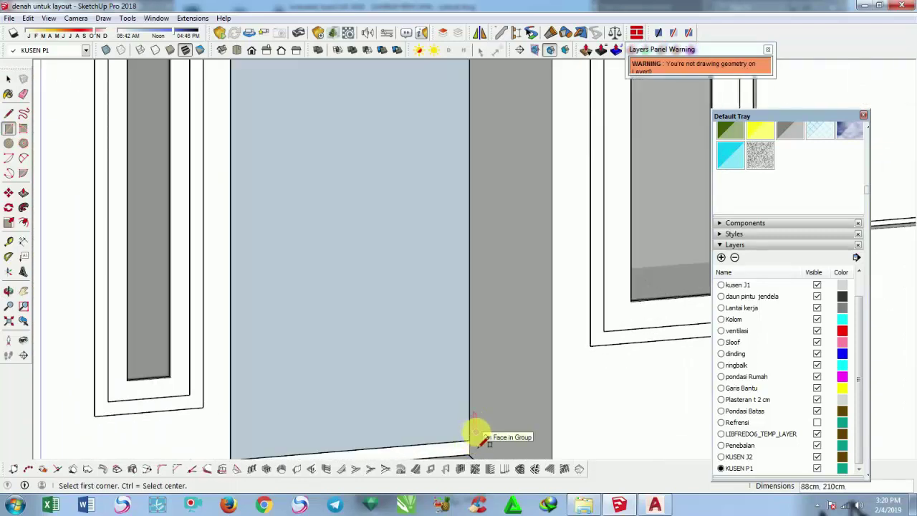
pyautogui.scroll(-2, 477, 430)
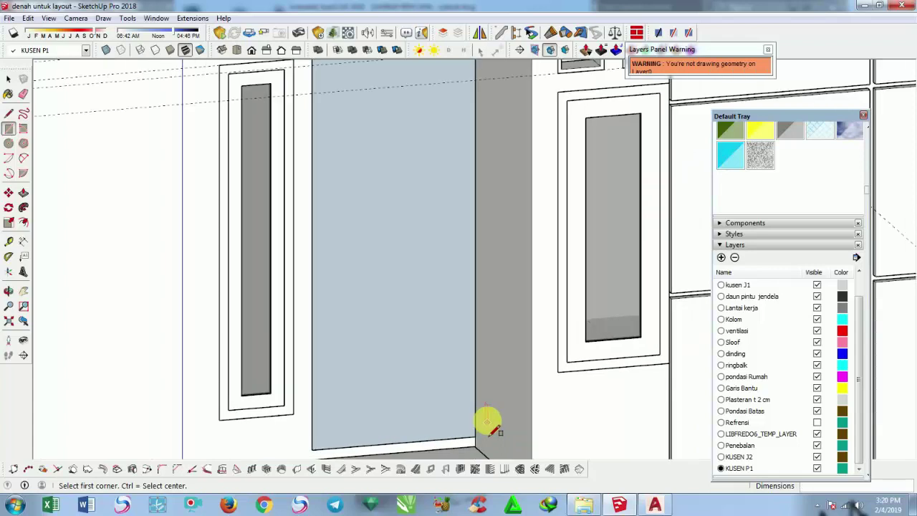
pyautogui.scroll(-2, 484, 405)
pyautogui.press('space')
# Offset the doorway face's edges 5 cm inward to form the frame border
pyautogui.keyDown('shift'); pyautogui.moveTo(378, 337); pyautogui.dragTo(301, 334, button='middle'); pyautogui.keyUp('shift')
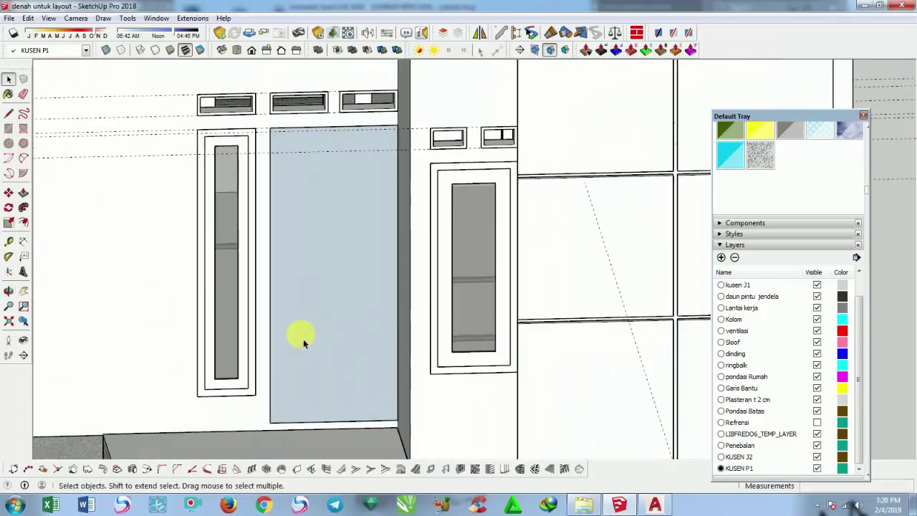
pyautogui.click(23, 222)
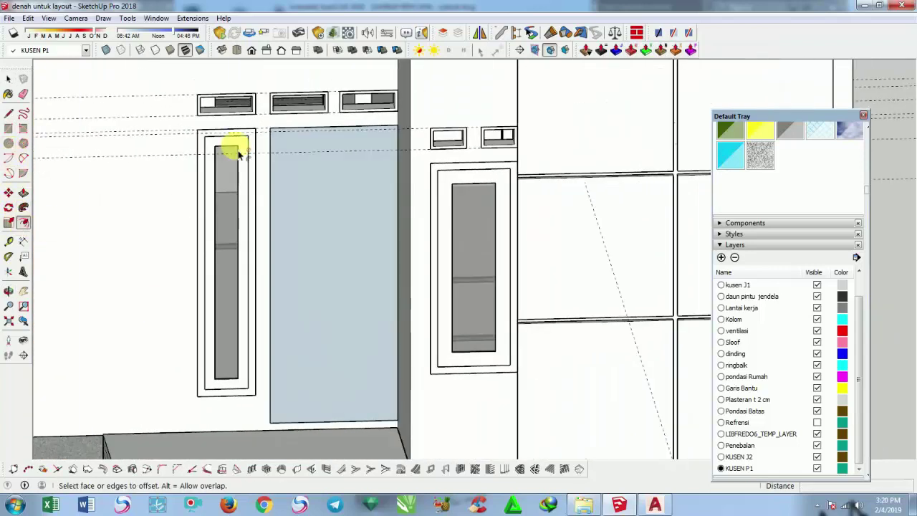
pyautogui.click(270, 129)
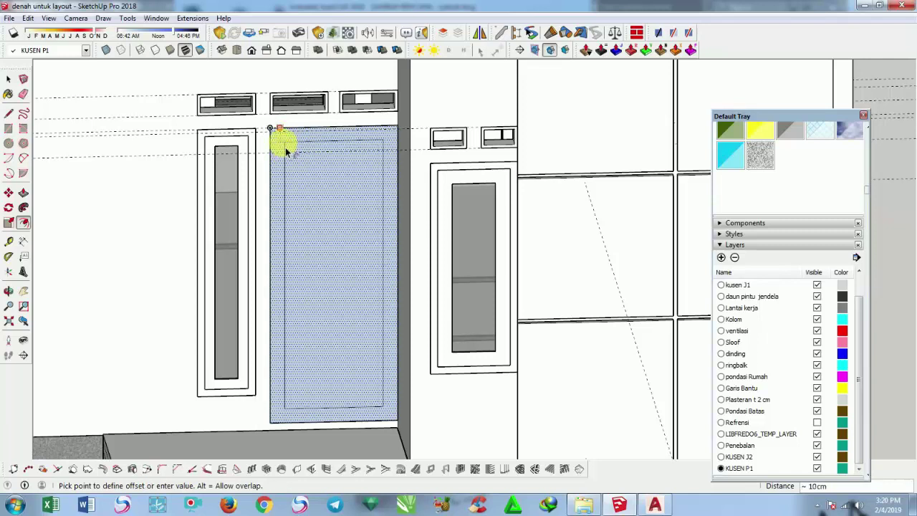
pyautogui.write('5')
pyautogui.press('Return')
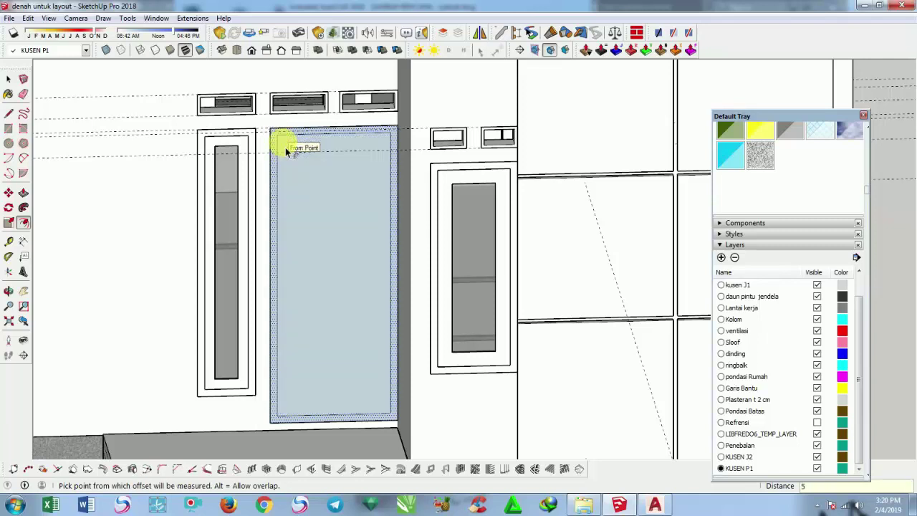
pyautogui.press('space')
# Move the inner panel's bottom edge down 5 cm onto the doorway's threshold line
pyautogui.scroll(2, 341, 430)
pyautogui.click(337, 422)
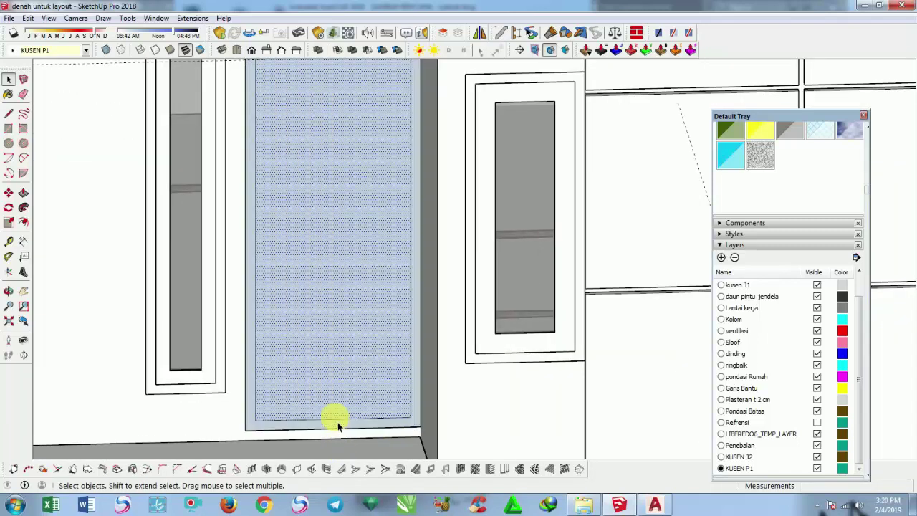
pyautogui.click(332, 421)
pyautogui.scroll(2, 326, 424)
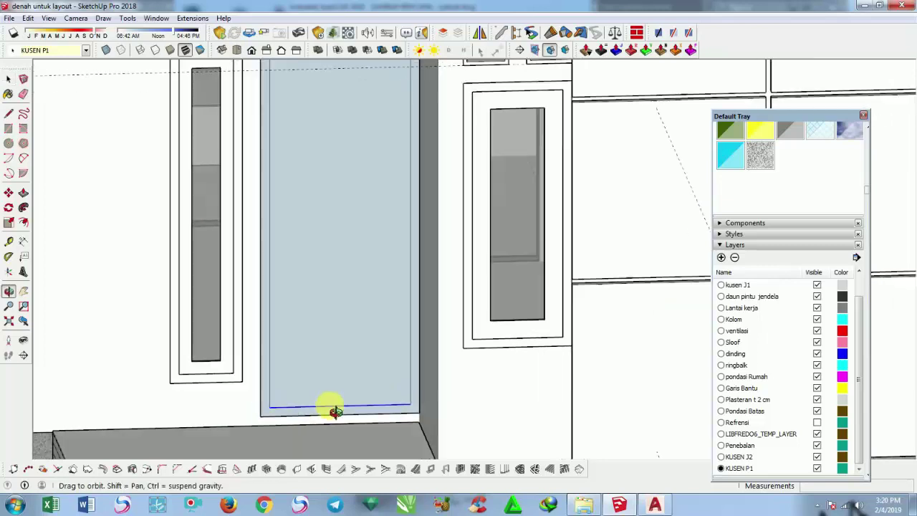
pyautogui.press('m')
pyautogui.scroll(1, 287, 412)
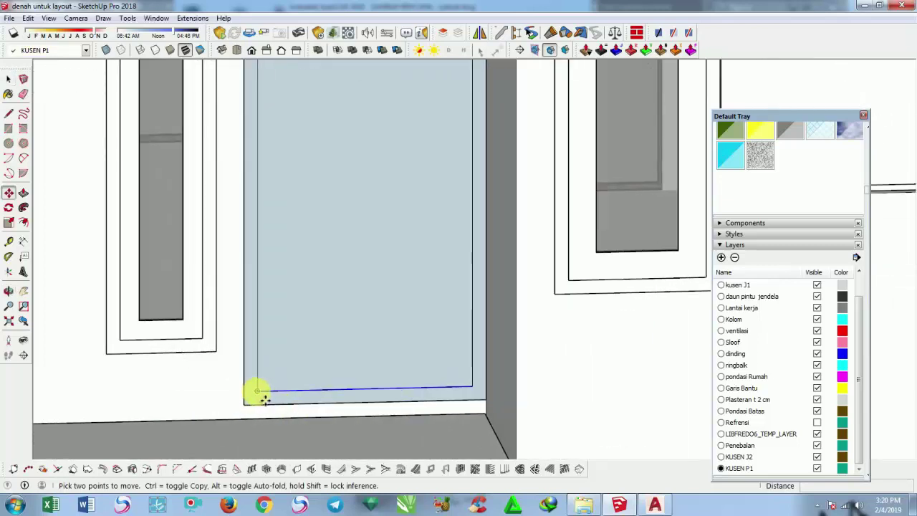
pyautogui.click(266, 399)
pyautogui.click(264, 412)
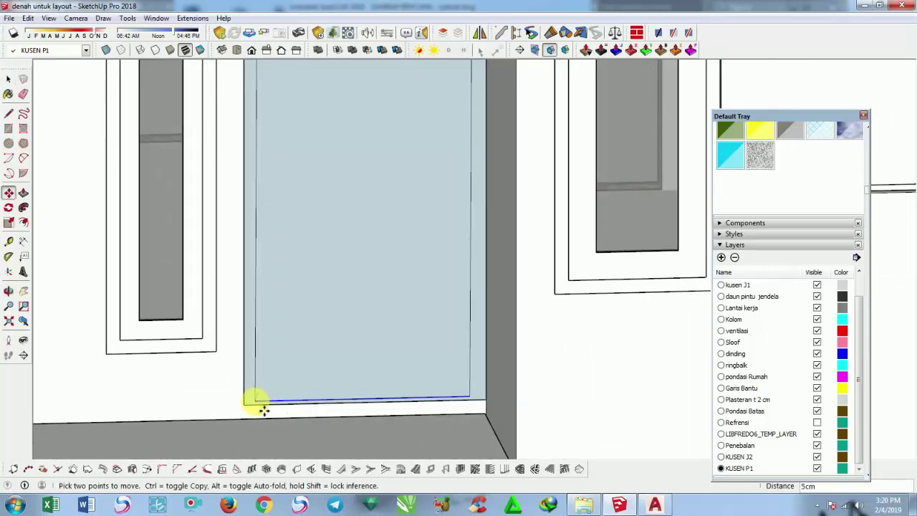
pyautogui.click(262, 405)
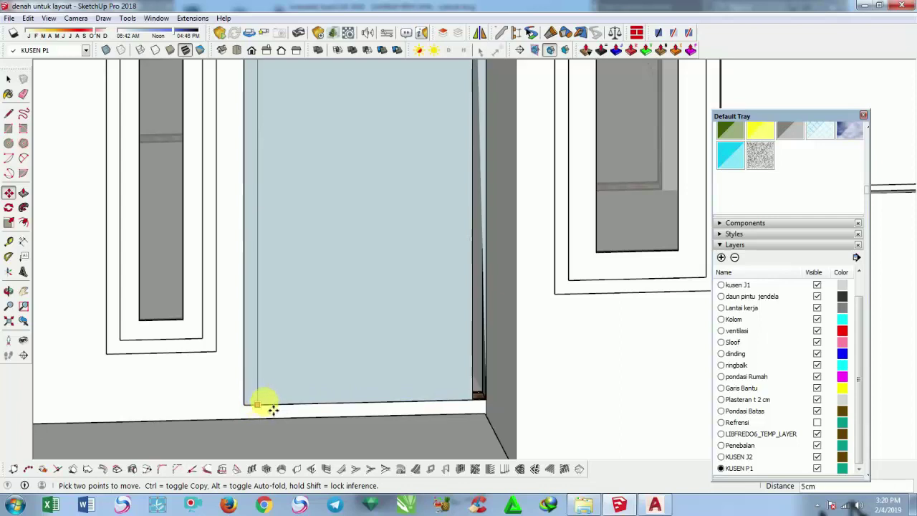
pyautogui.scroll(1, 273, 409)
pyautogui.scroll(1, 267, 403)
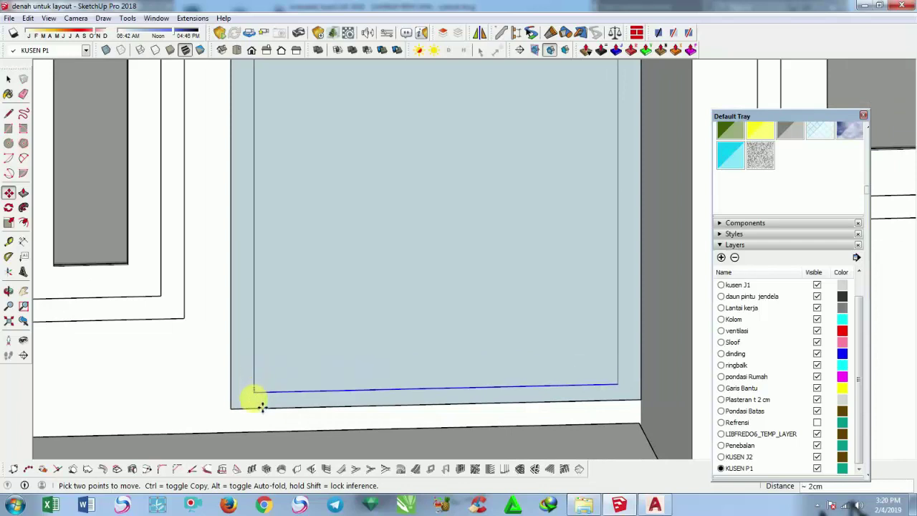
pyautogui.click(261, 414)
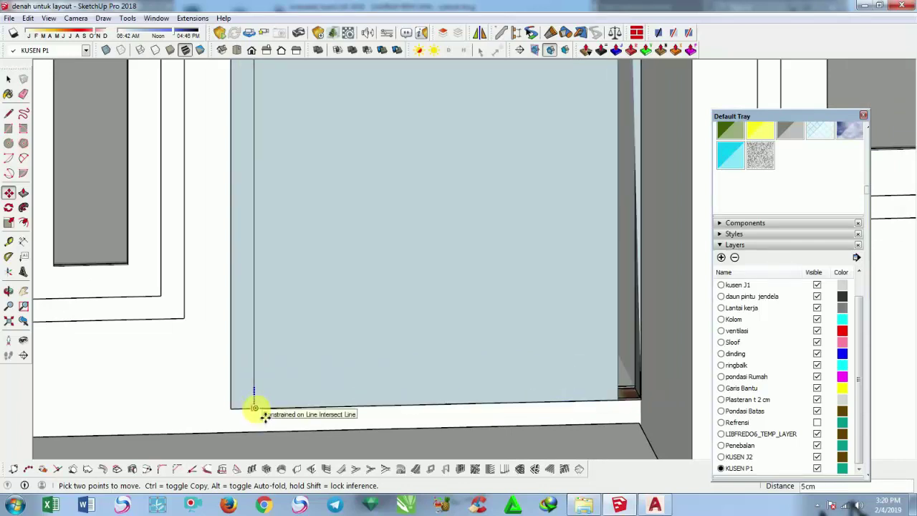
pyautogui.press('space')
pyautogui.scroll(-2, 330, 369)
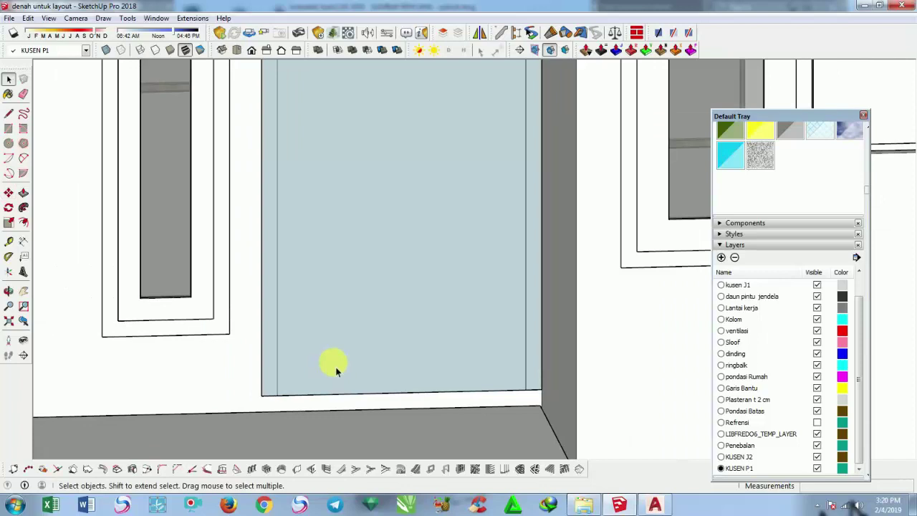
pyautogui.scroll(-3, 337, 367)
pyautogui.scroll(-2, 337, 365)
pyautogui.scroll(-2, 358, 369)
pyautogui.click(364, 356)
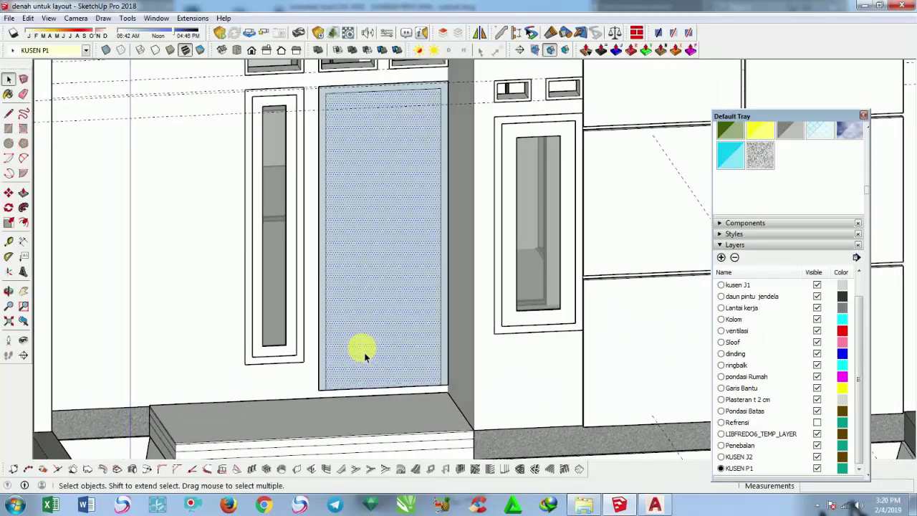
pyautogui.press('Delete')
pyautogui.scroll(2, 337, 387)
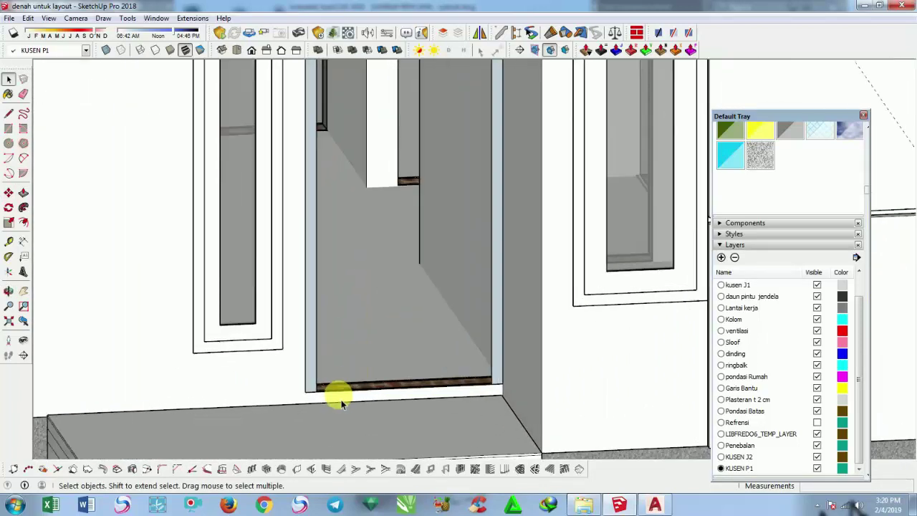
pyautogui.scroll(2, 327, 395)
pyautogui.scroll(2, 312, 401)
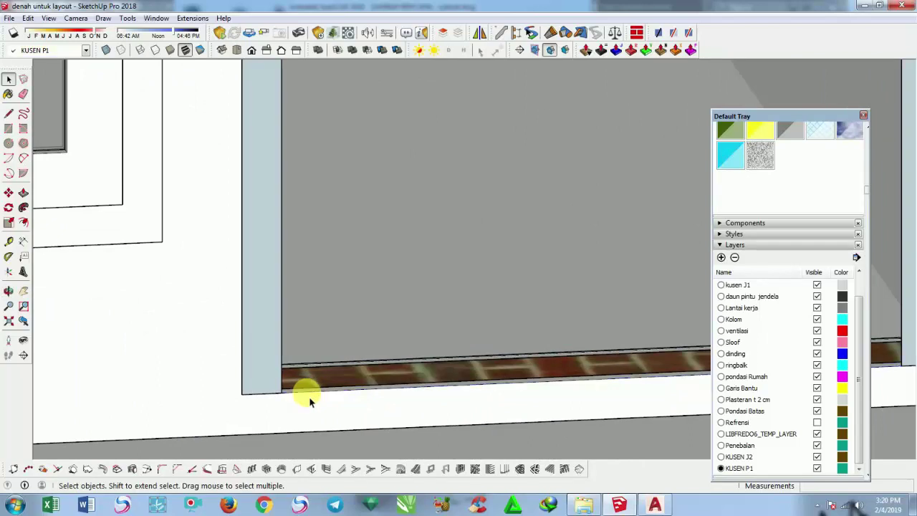
pyautogui.scroll(-2, 390, 168)
pyautogui.scroll(-3, 417, 189)
pyautogui.scroll(-3, 416, 189)
pyautogui.moveTo(435, 224)
pyautogui.mouseDown(button='middle')
pyautogui.moveTo(334, 260)
pyautogui.moveTo(346, 286)
pyautogui.mouseUp(button='middle')
pyautogui.press('p')
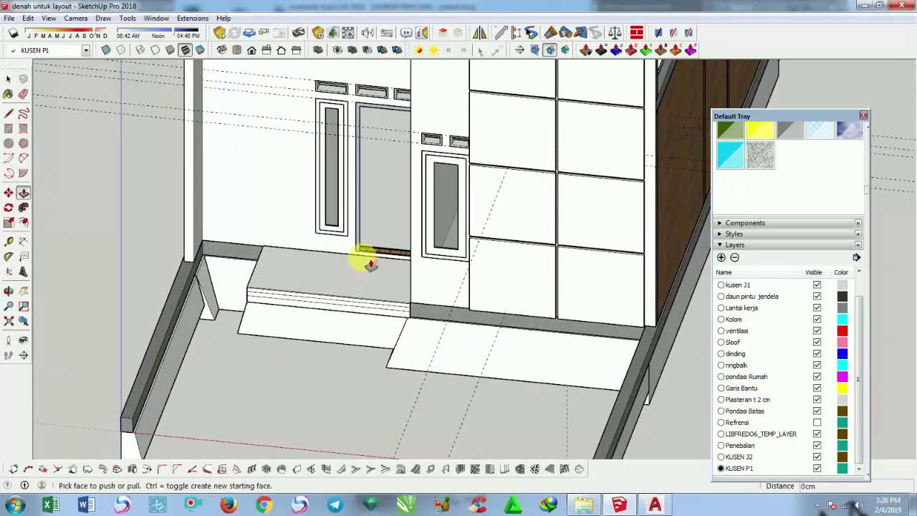
pyautogui.scroll(3, 361, 260)
pyautogui.moveTo(354, 241); pyautogui.dragTo(365, 241)
pyautogui.scroll(2, 368, 241)
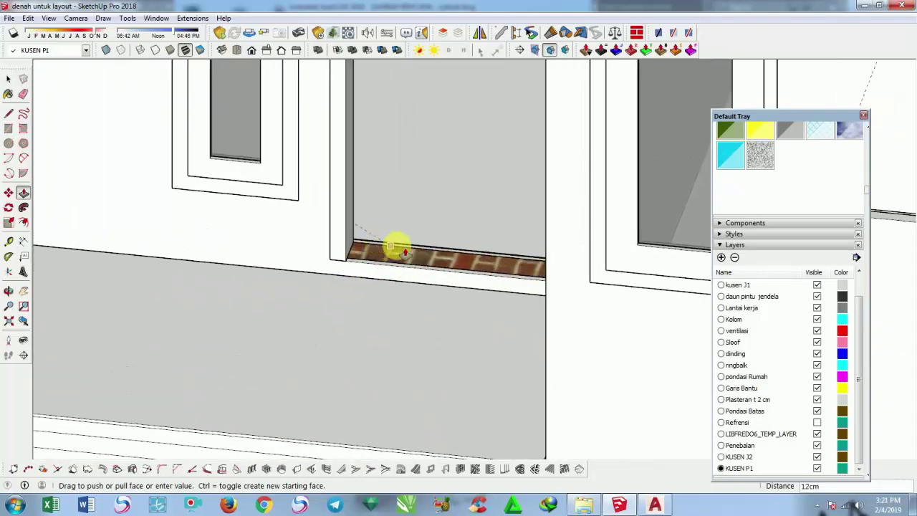
pyautogui.scroll(2, 395, 246)
pyautogui.scroll(2, 420, 241)
pyautogui.scroll(2, 437, 240)
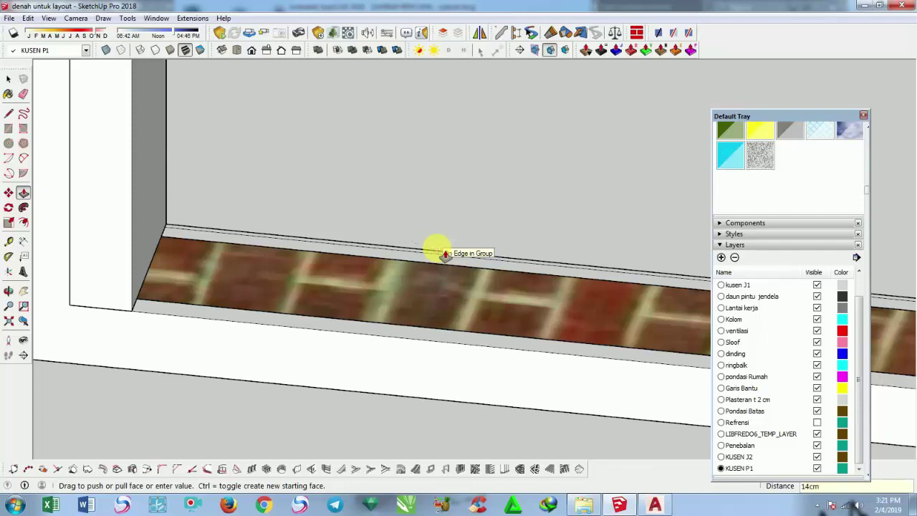
pyautogui.press('space')
pyautogui.scroll(2, 420, 270)
pyautogui.scroll(2, 411, 293)
pyautogui.moveTo(411, 294)
pyautogui.mouseDown(button='middle')
pyautogui.moveTo(394, 205)
pyautogui.moveTo(403, 240)
pyautogui.mouseUp(button='middle')
pyautogui.click(427, 290)
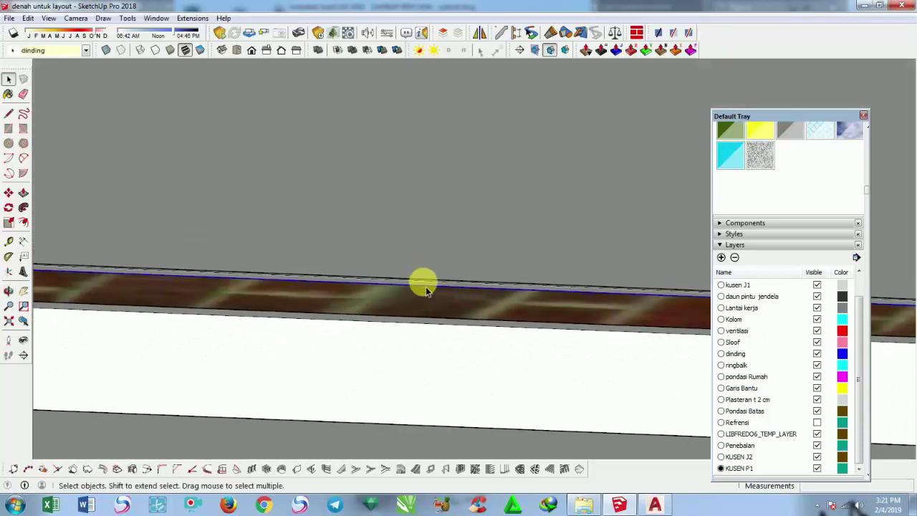
pyautogui.scroll(-3, 424, 283)
pyautogui.moveTo(425, 282)
pyautogui.mouseDown(button='middle')
pyautogui.moveTo(447, 381)
pyautogui.moveTo(465, 265)
pyautogui.moveTo(573, 281)
pyautogui.moveTo(647, 266)
pyautogui.moveTo(654, 284)
pyautogui.moveTo(302, 319)
pyautogui.mouseUp(button='middle')
pyautogui.scroll(-1, 465, 265)
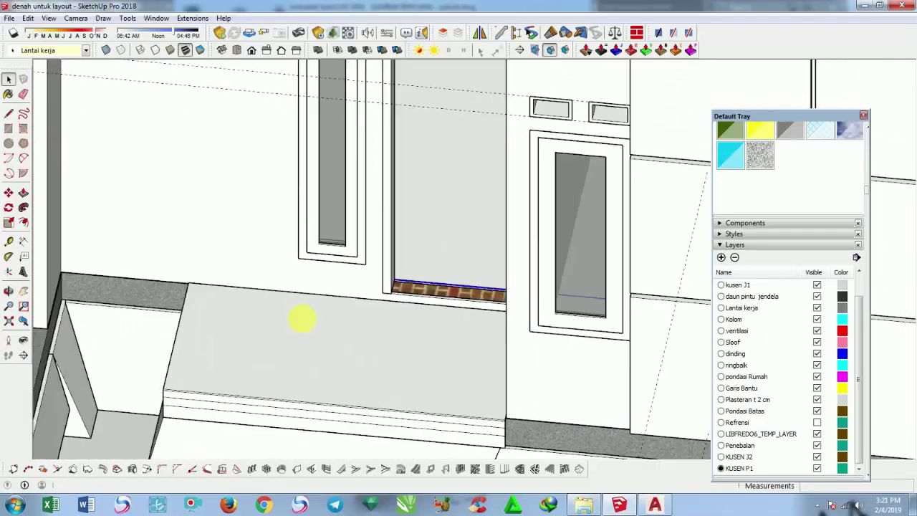
# Turn the selected door frame into a component named KUSEN P 1
pyautogui.scroll(-3, 409, 286)
pyautogui.moveTo(409, 287); pyautogui.dragTo(502, 256, button='middle')
pyautogui.scroll(2, 410, 242)
pyautogui.scroll(2, 392, 270)
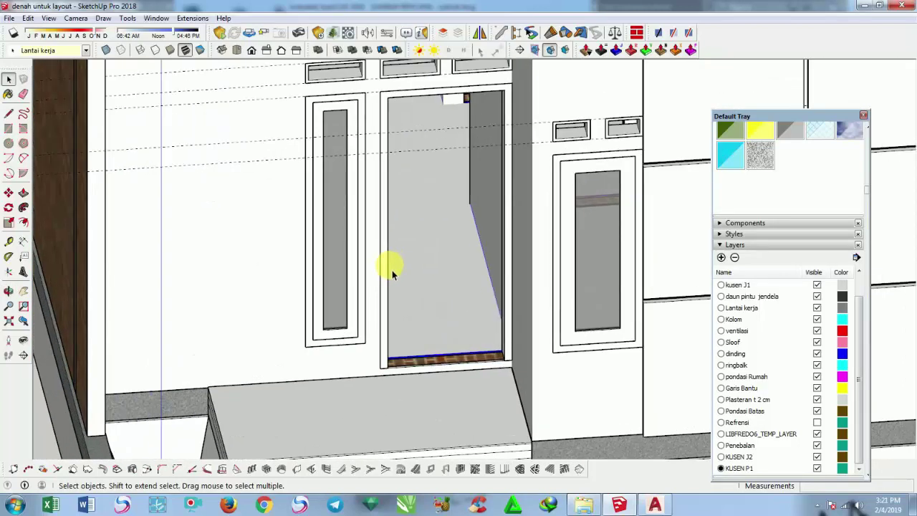
pyautogui.click(388, 270)
pyautogui.rightClick(388, 270)
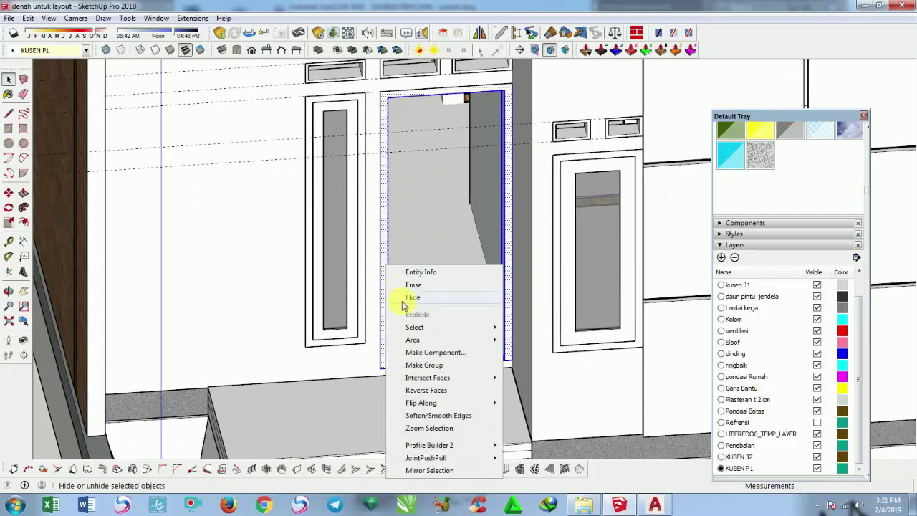
pyautogui.click(430, 352)
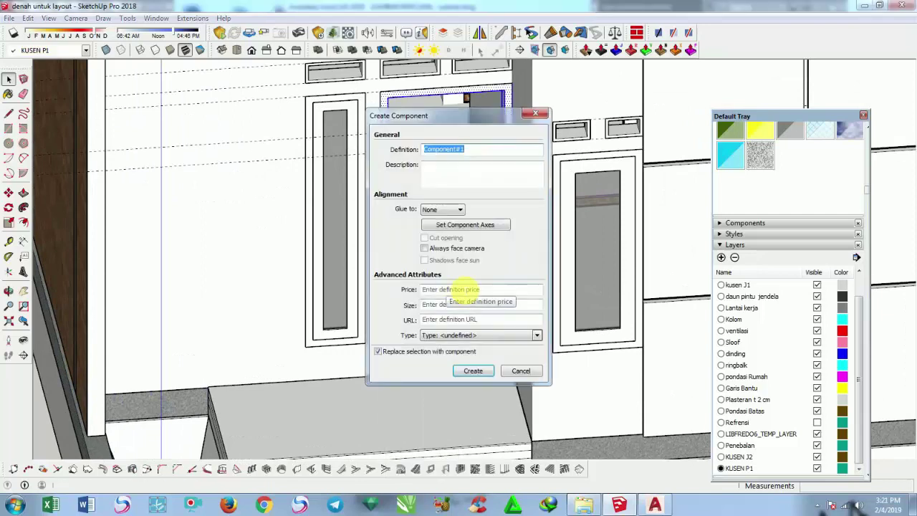
pyautogui.write('KUSEN P1')
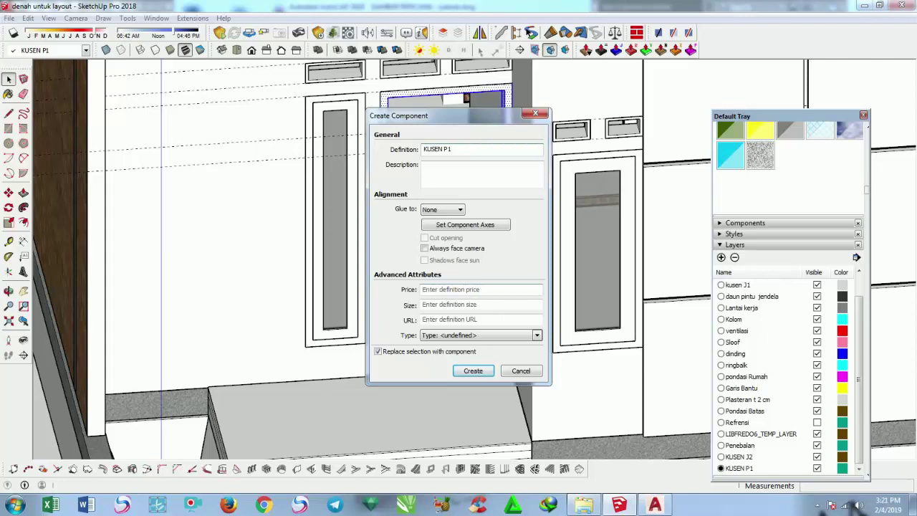
pyautogui.click(475, 371)
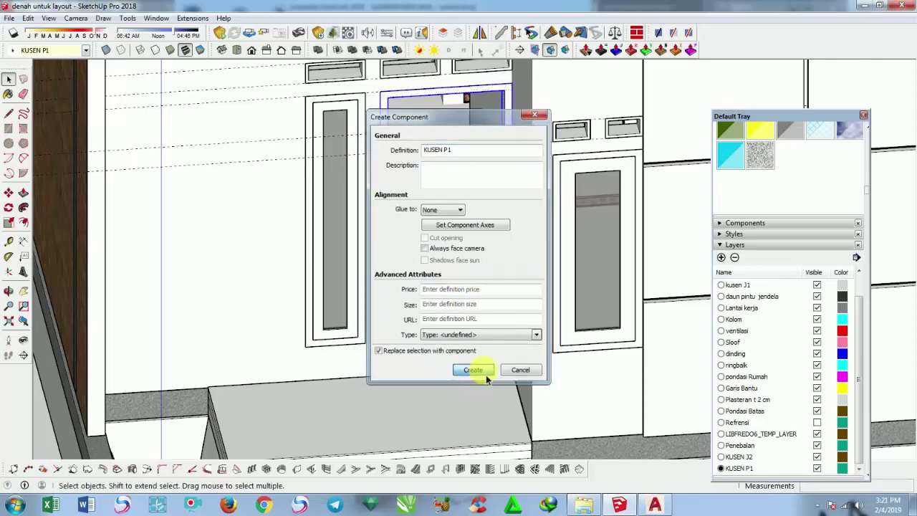
pyautogui.scroll(-3, 481, 368)
pyautogui.moveTo(480, 369); pyautogui.dragTo(190, 360, button='middle')
# Draw a rectangular face filling the opening inside the KUSEN P 1 frame
pyautogui.moveTo(430, 304); pyautogui.dragTo(551, 304, button='middle')
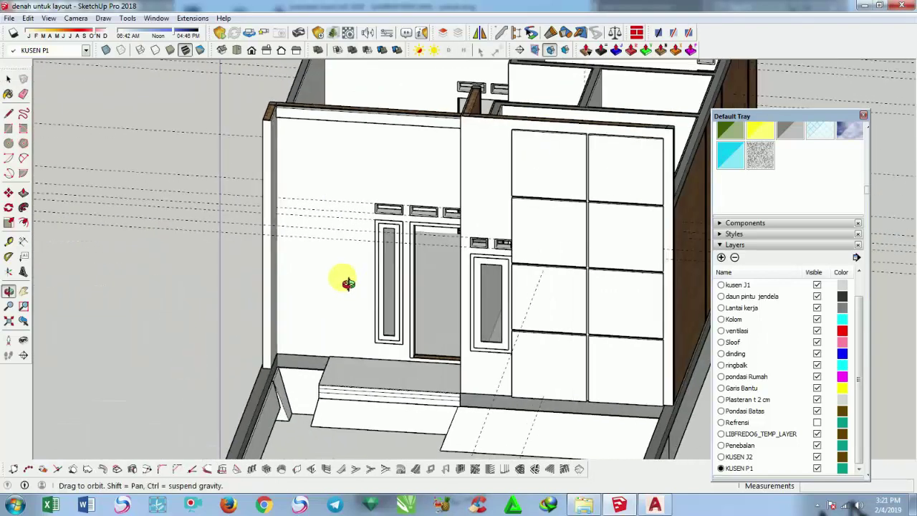
pyautogui.scroll(2, 502, 308)
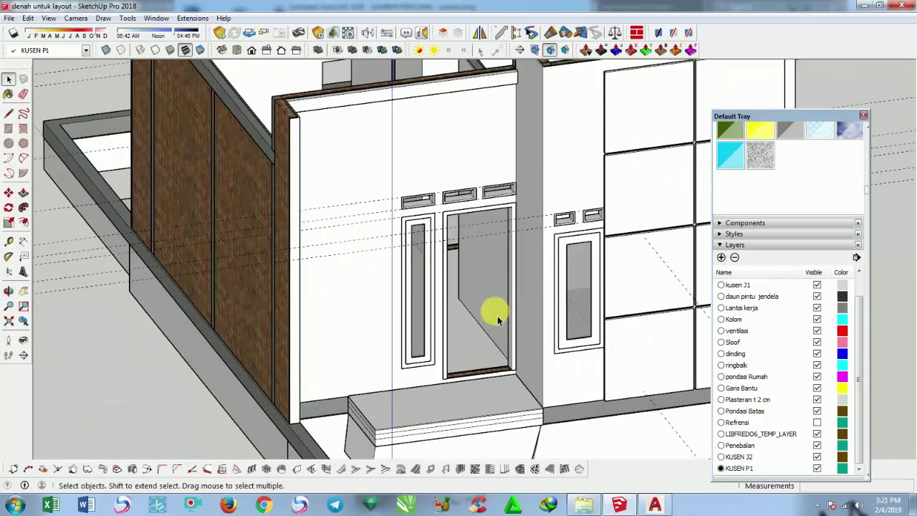
pyautogui.click(9, 128)
pyautogui.scroll(2, 446, 215)
pyautogui.click(446, 210)
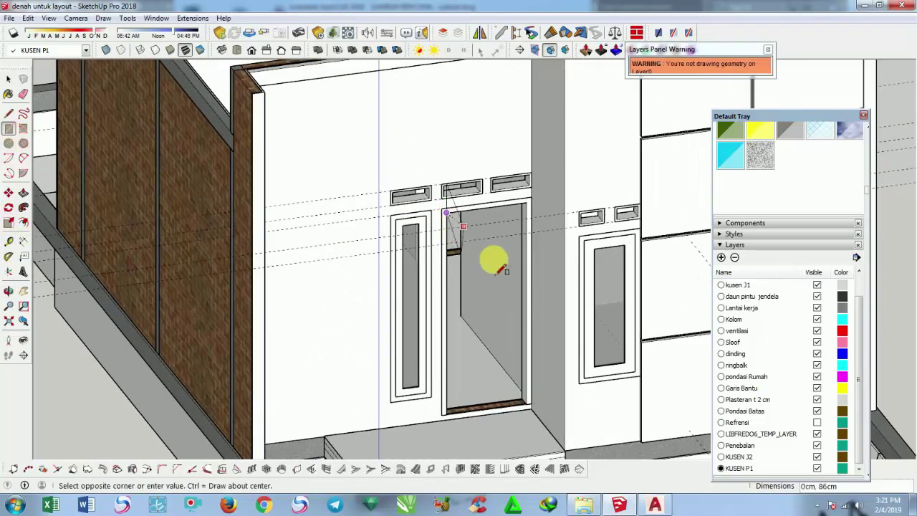
pyautogui.scroll(2, 528, 391)
pyautogui.scroll(2, 528, 406)
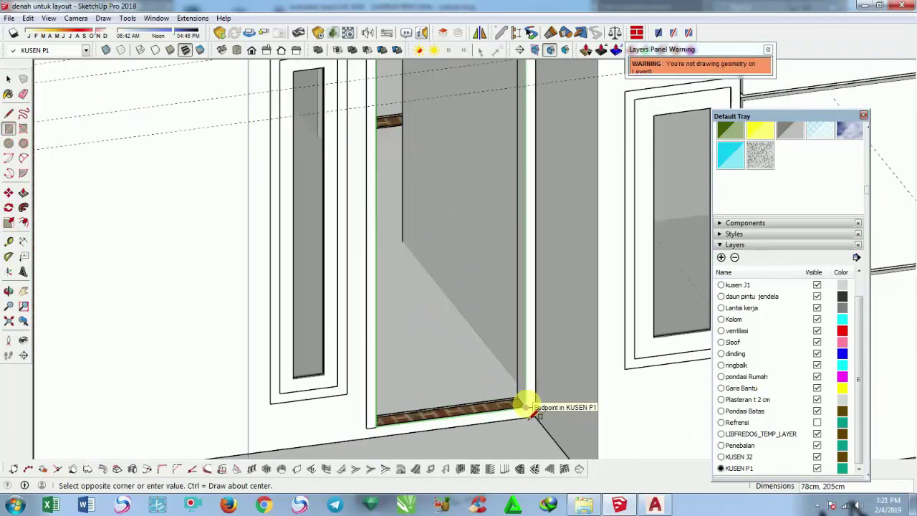
pyautogui.click(527, 406)
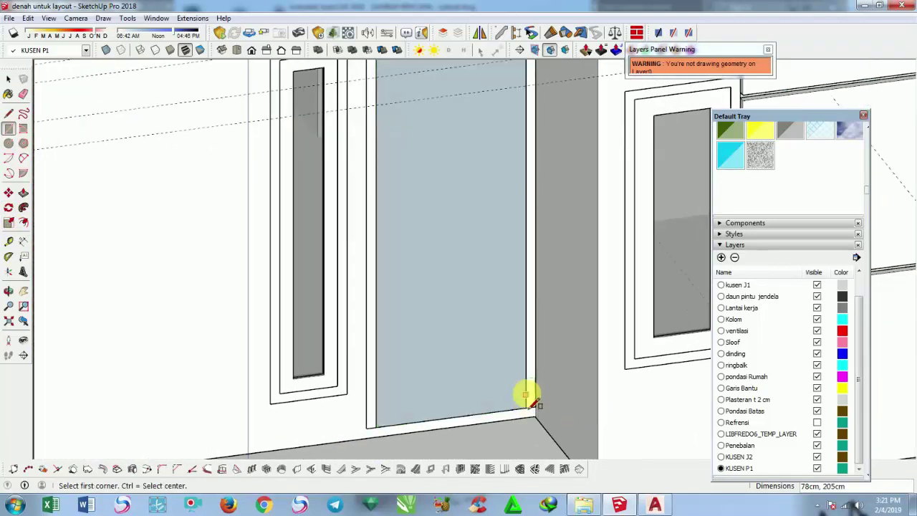
pyautogui.press('space')
pyautogui.scroll(-3, 490, 369)
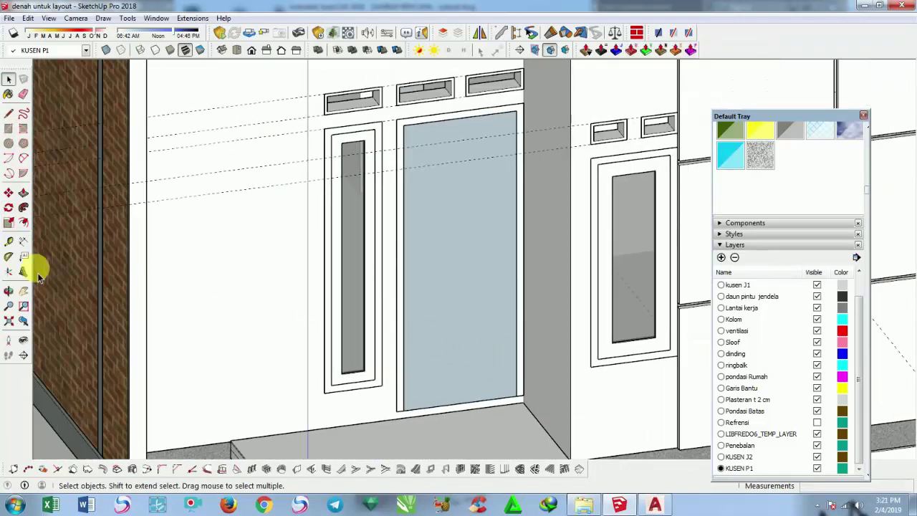
# Offset the door face's outline 10 cm inward to outline the inner panel
pyautogui.click(23, 222)
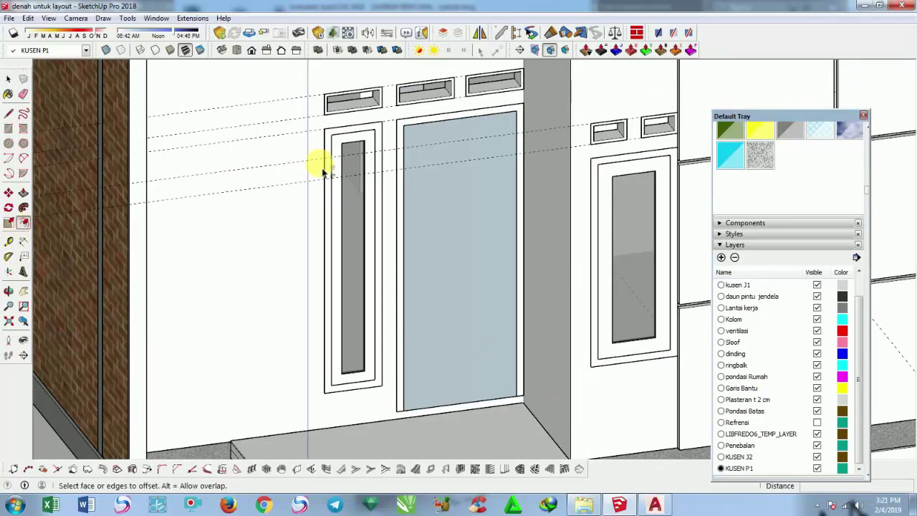
pyautogui.click(420, 132)
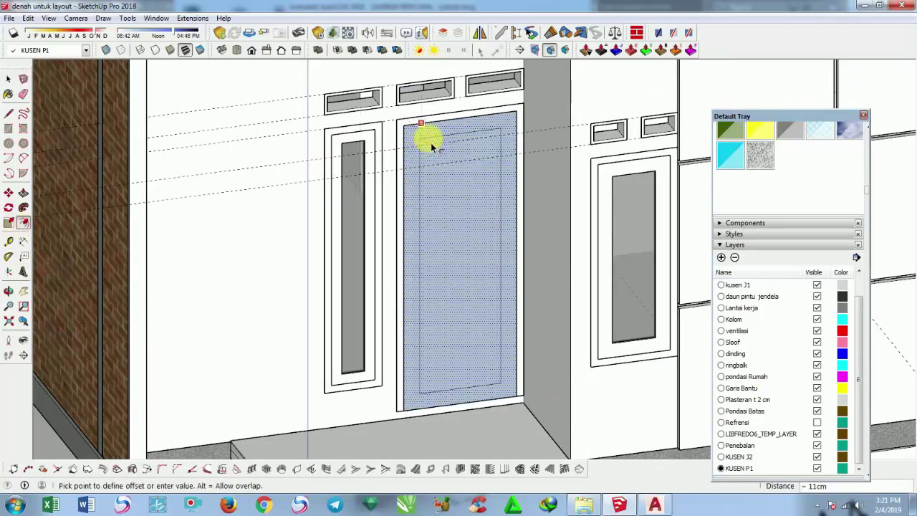
pyautogui.write('10')
pyautogui.press('Return')
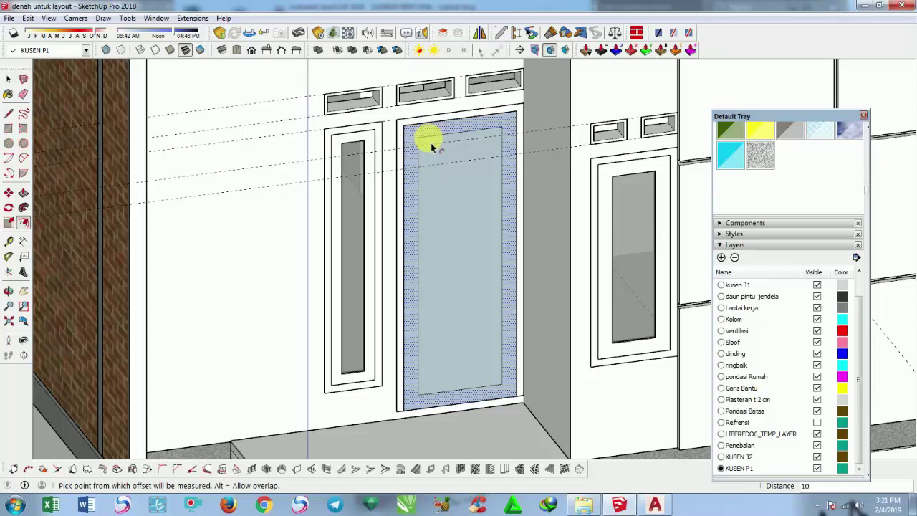
pyautogui.moveTo(431, 147)
pyautogui.mouseDown(button='middle')
pyautogui.moveTo(333, 170)
pyautogui.moveTo(409, 151)
pyautogui.moveTo(360, 150)
pyautogui.moveTo(340, 164)
pyautogui.moveTo(368, 156)
pyautogui.moveTo(409, 165)
pyautogui.mouseUp(button='middle')
pyautogui.press('space')
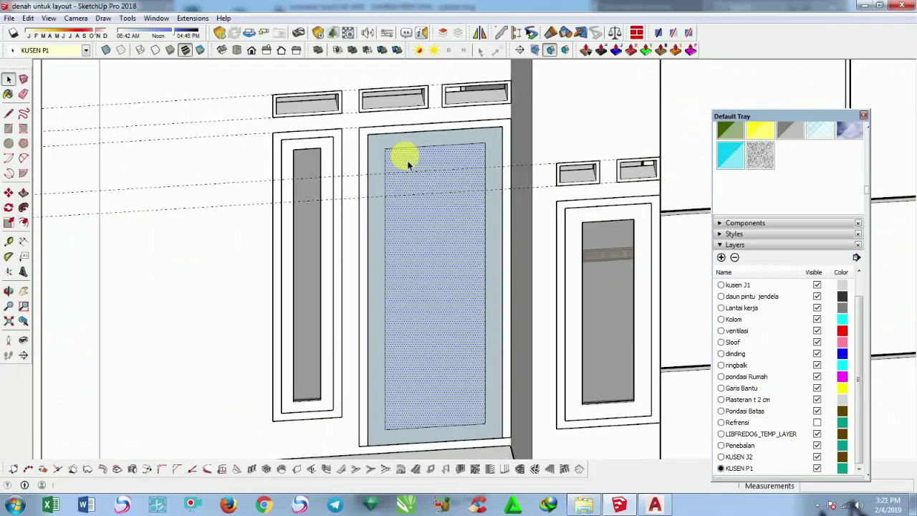
pyautogui.scroll(1, 409, 165)
pyautogui.scroll(1, 409, 165)
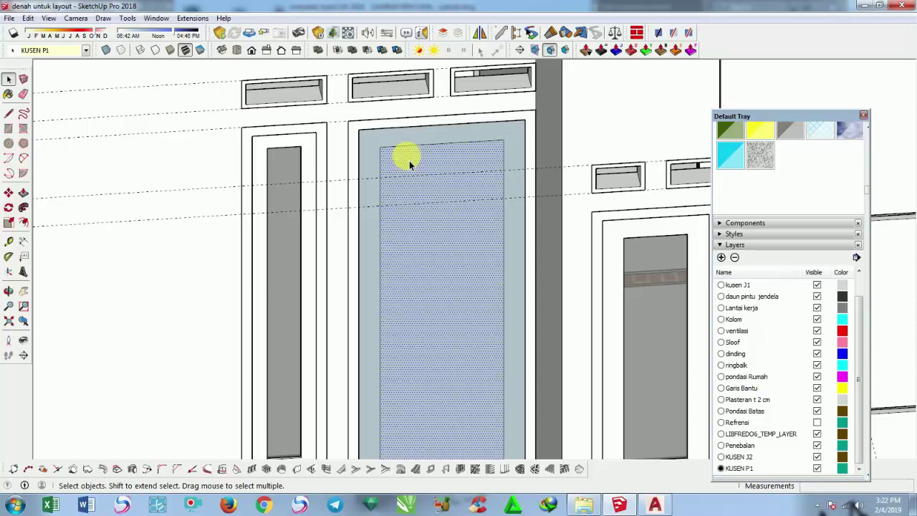
pyautogui.scroll(-2, 409, 161)
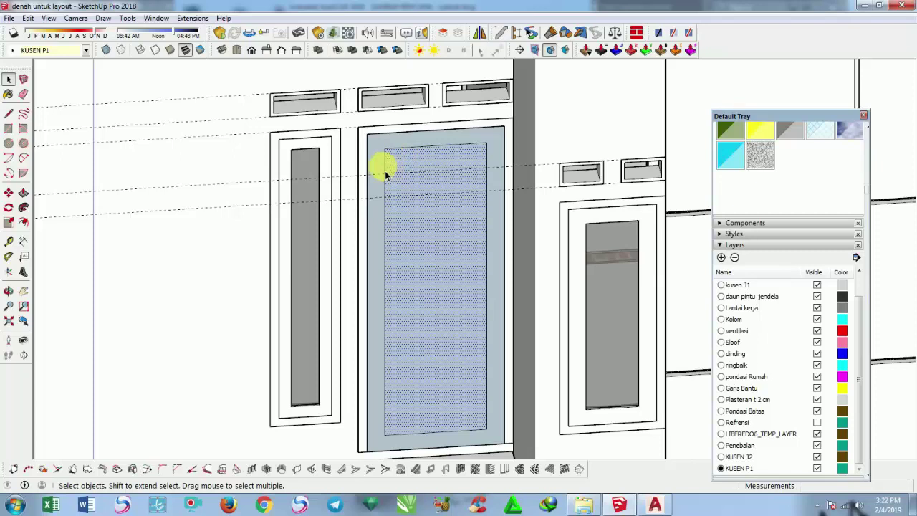
# Box-select the dashed guide lines around the door and delete them
pyautogui.press('t')
pyautogui.click(417, 146)
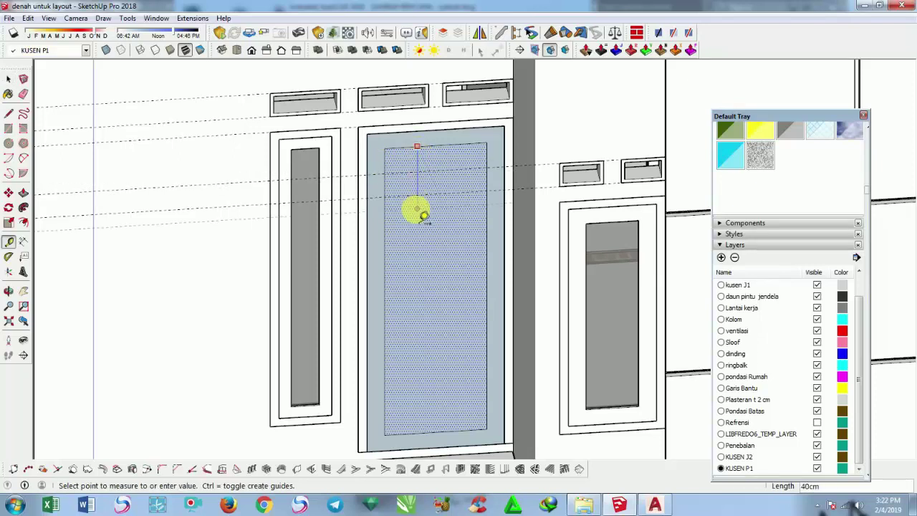
pyautogui.scroll(-3, 435, 211)
pyautogui.scroll(-2, 440, 205)
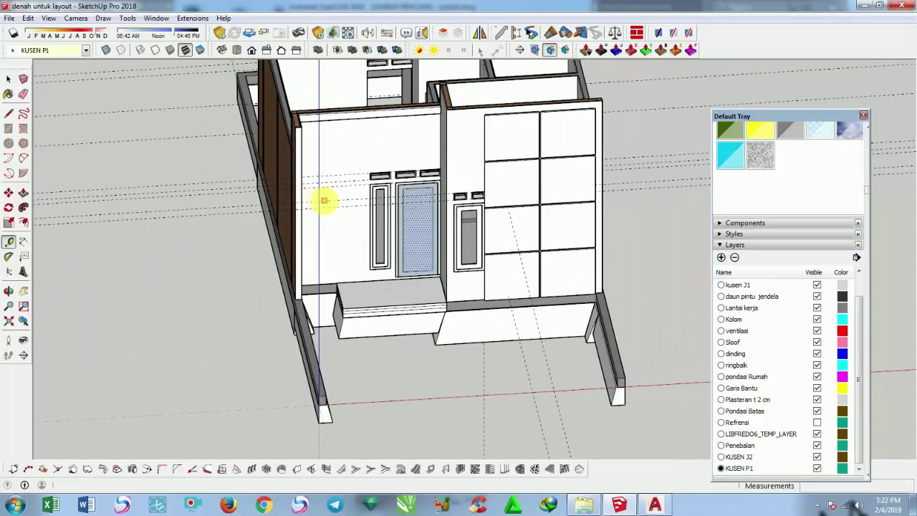
pyautogui.scroll(-3, 323, 204)
pyautogui.press('space')
pyautogui.moveTo(630, 232); pyautogui.dragTo(573, 84)
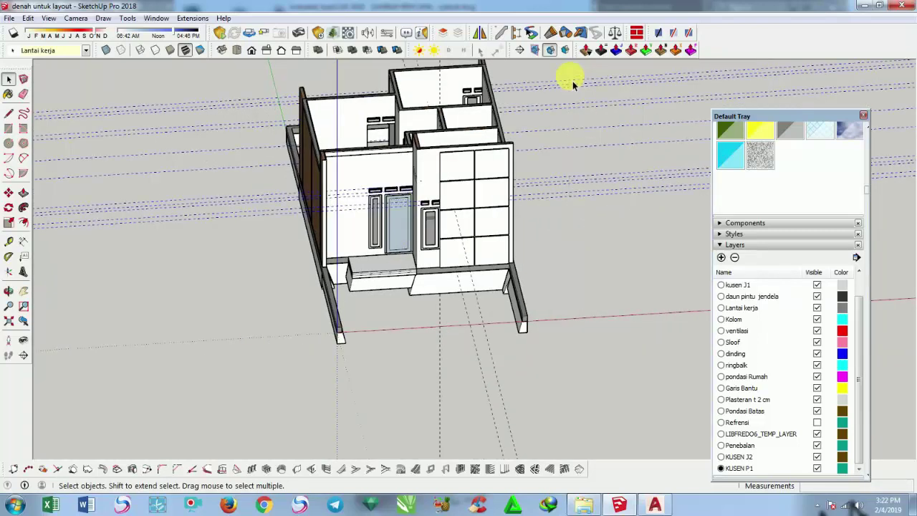
pyautogui.press('Delete')
# Reverse the door panel faces so their white front side shows
pyautogui.moveTo(572, 81); pyautogui.dragTo(672, 149, button='middle')
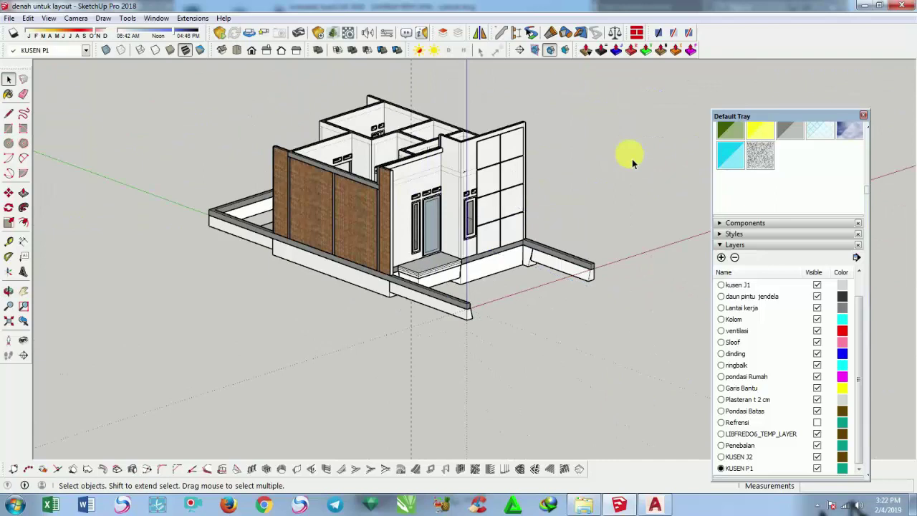
pyautogui.scroll(3, 375, 215)
pyautogui.scroll(3, 373, 208)
pyautogui.scroll(2, 373, 208)
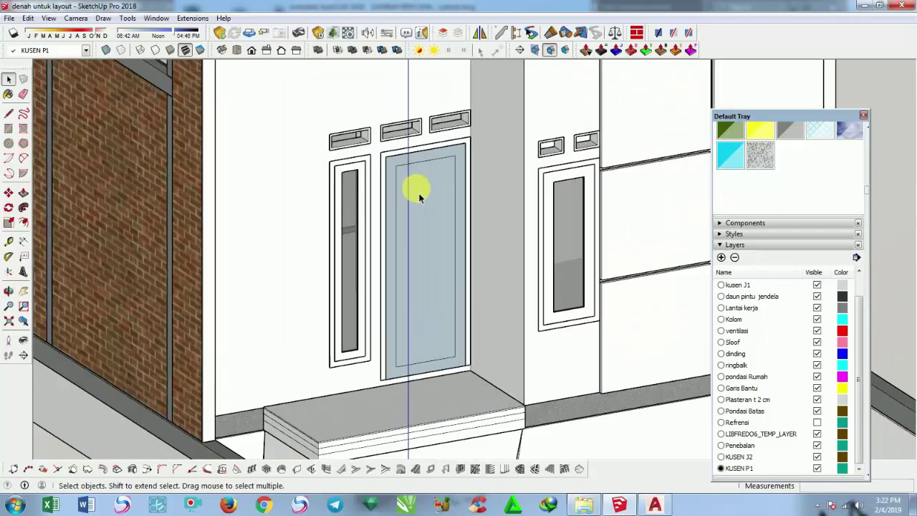
pyautogui.click(415, 189)
pyautogui.rightClick(416, 188)
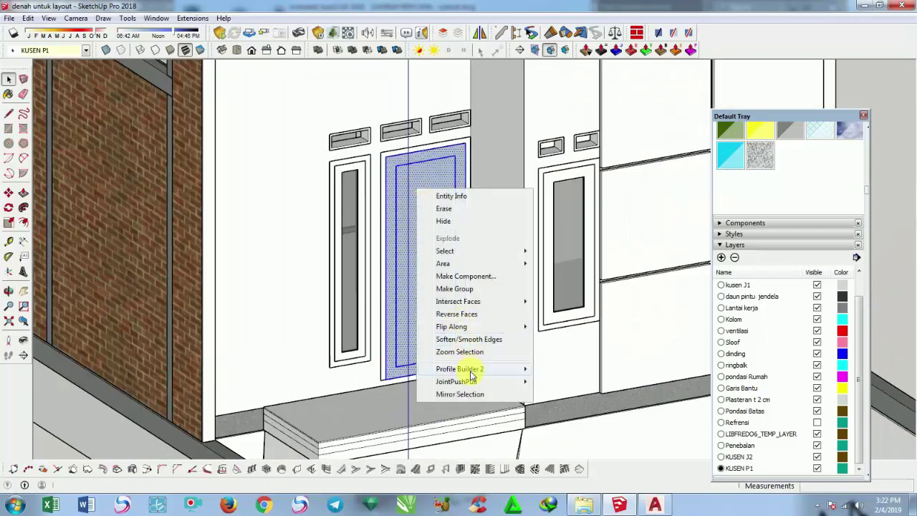
pyautogui.moveTo(458, 301)
pyautogui.click(467, 317)
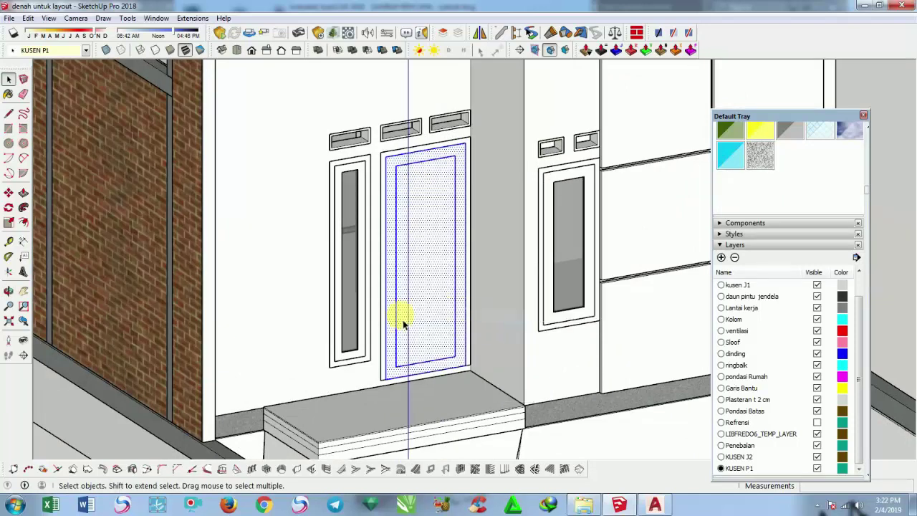
pyautogui.scroll(-3, 559, 422)
pyautogui.scroll(-3, 595, 361)
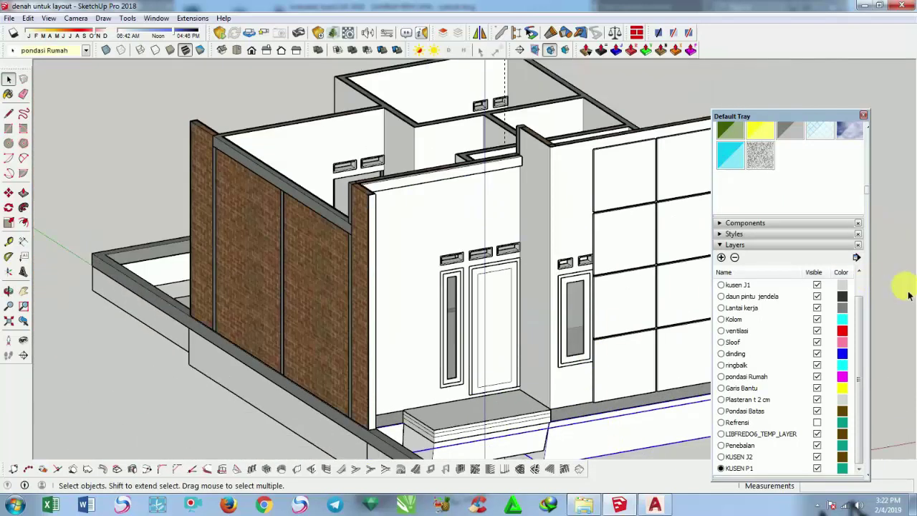
pyautogui.scroll(3, 537, 293)
pyautogui.scroll(2, 467, 287)
pyautogui.scroll(2, 402, 218)
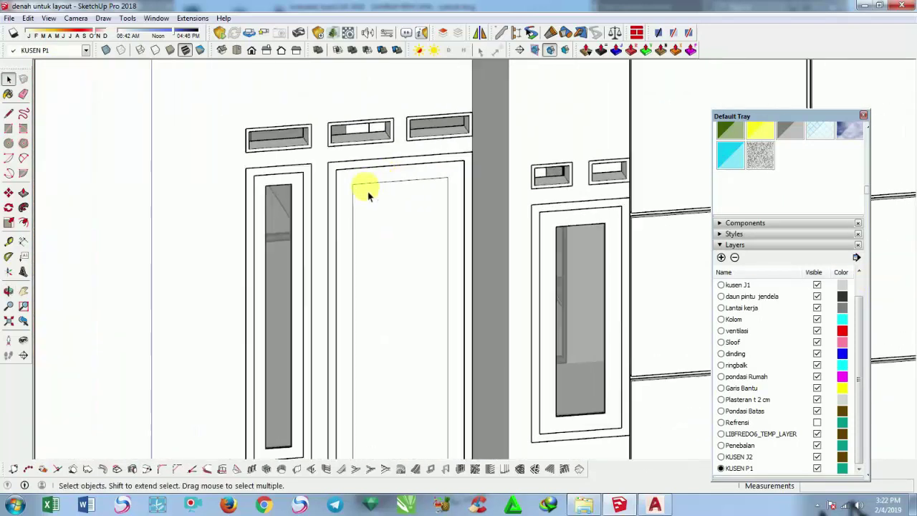
# Add horizontal Tape Measure guides across the door at offsets of 5 and 30
pyautogui.press('t')
pyautogui.scroll(1, 381, 197)
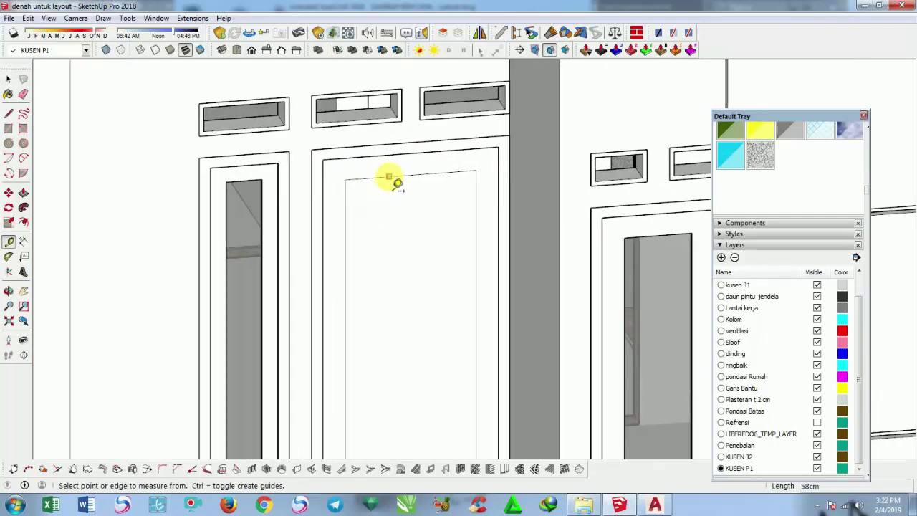
pyautogui.click(389, 176)
pyautogui.write('30')
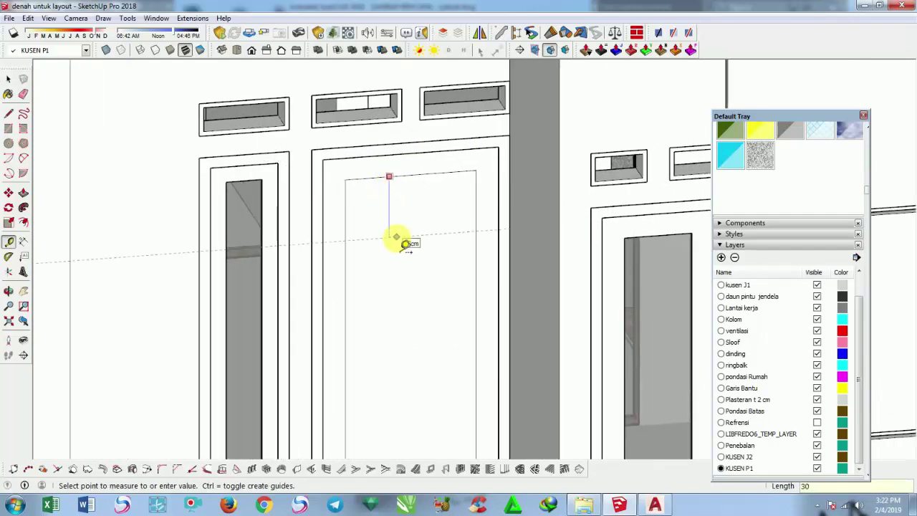
pyautogui.press('Return')
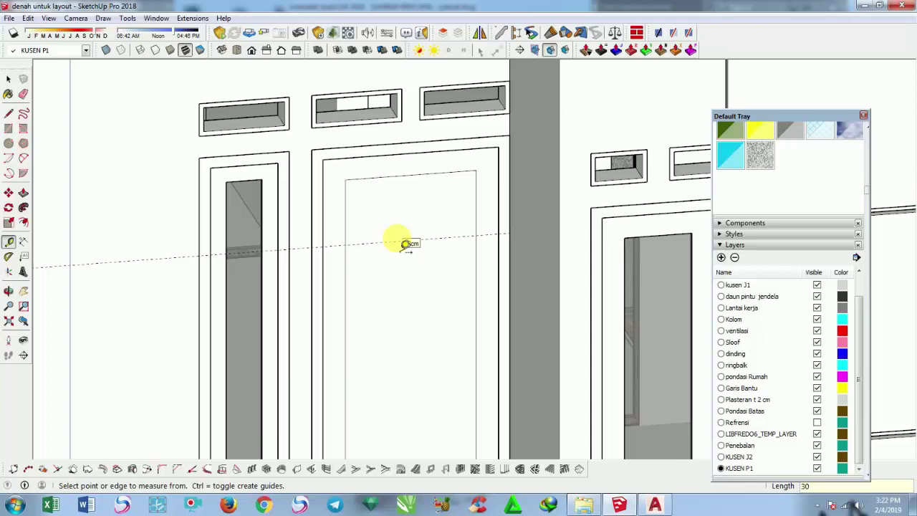
pyautogui.click(373, 244)
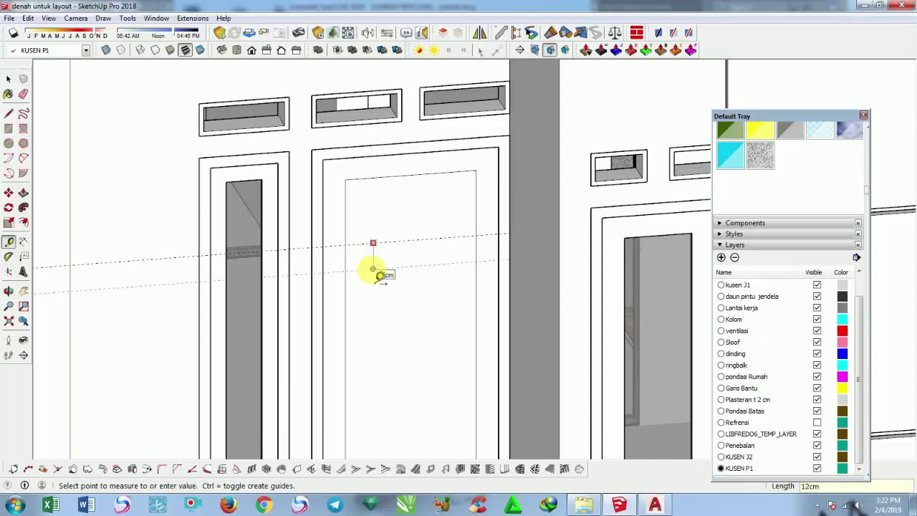
pyautogui.press('Return')
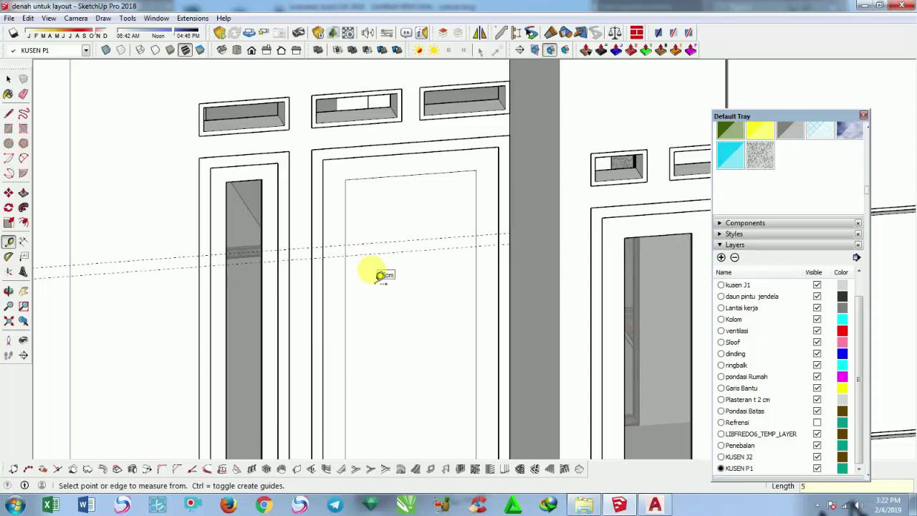
pyautogui.click(387, 253)
pyautogui.write('30')
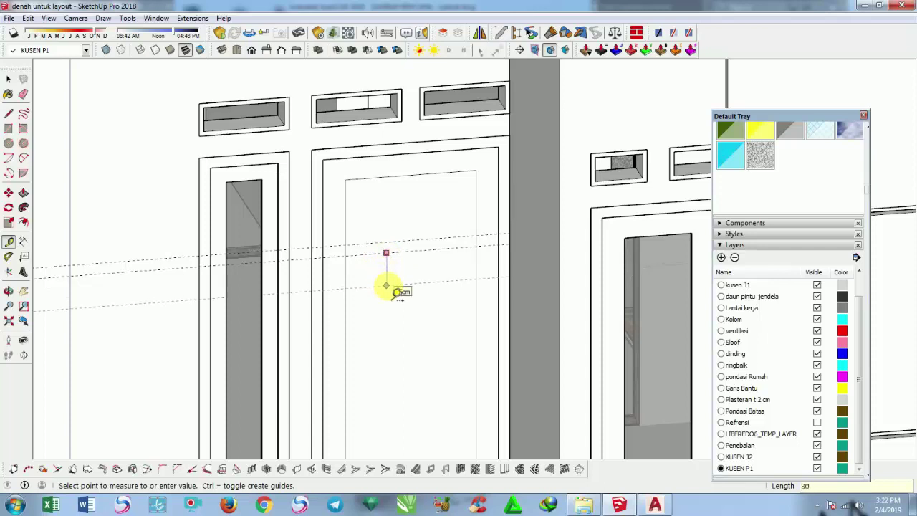
pyautogui.press('Return')
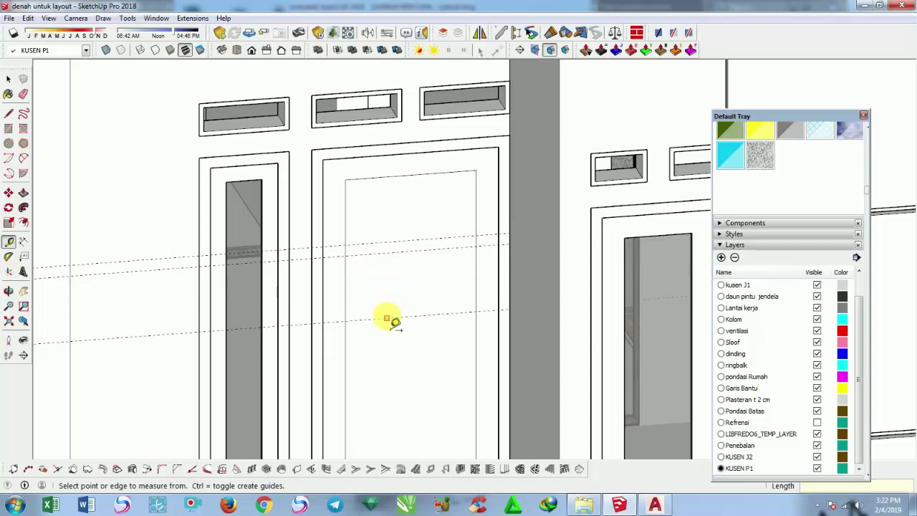
pyautogui.click(387, 318)
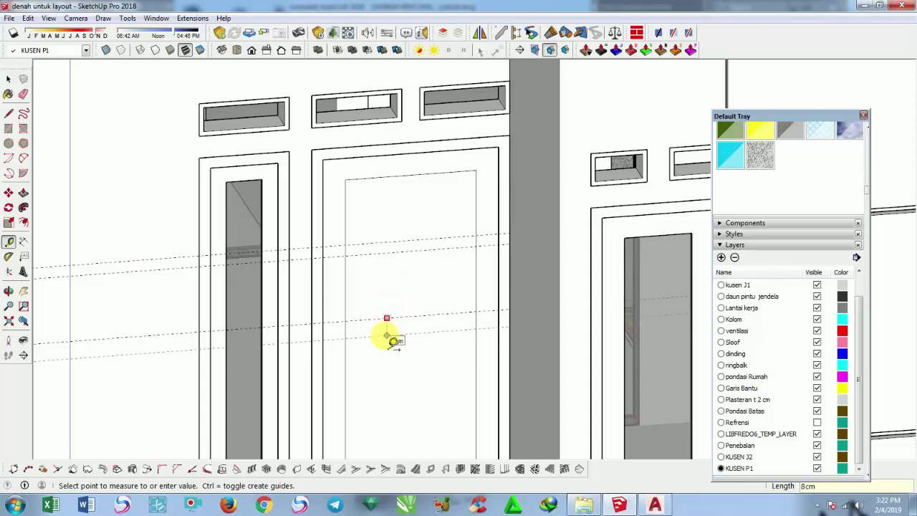
pyautogui.press('Return')
pyautogui.press('space')
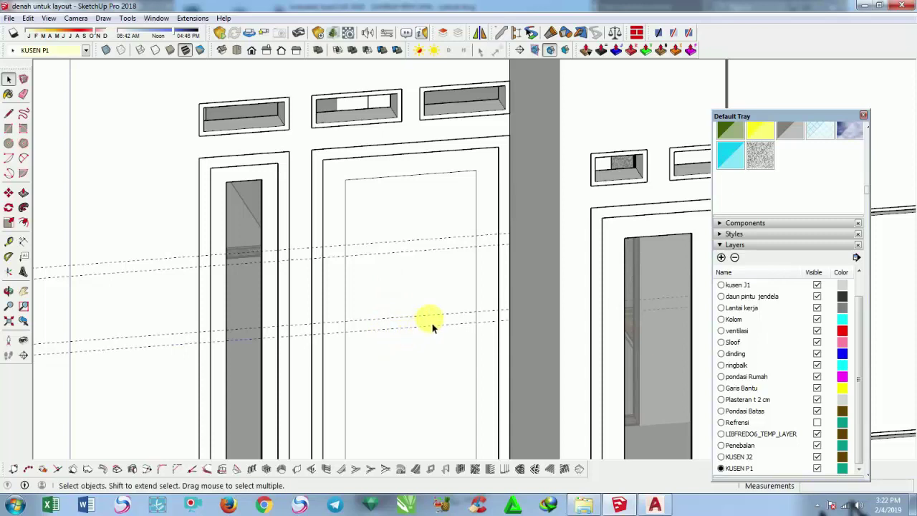
pyautogui.scroll(-2, 442, 322)
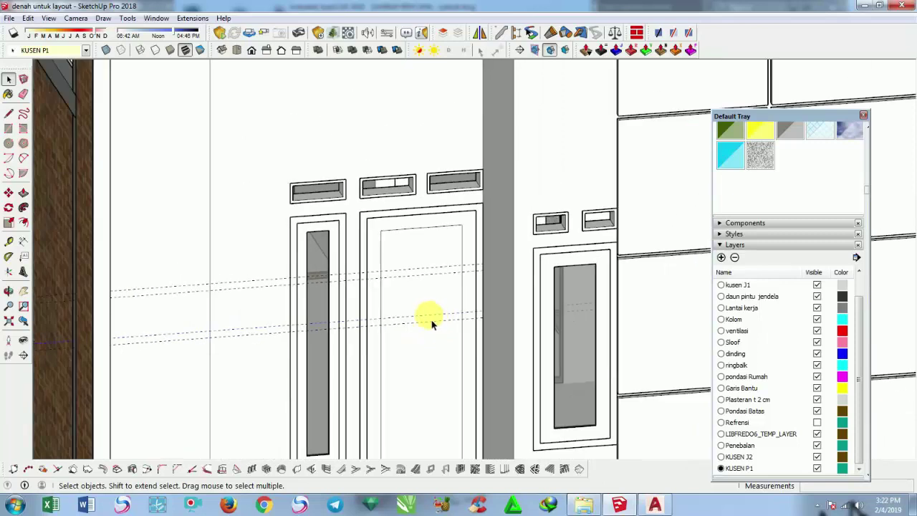
pyautogui.scroll(-2, 243, 347)
pyautogui.scroll(2, 82, 359)
pyautogui.scroll(2, 114, 341)
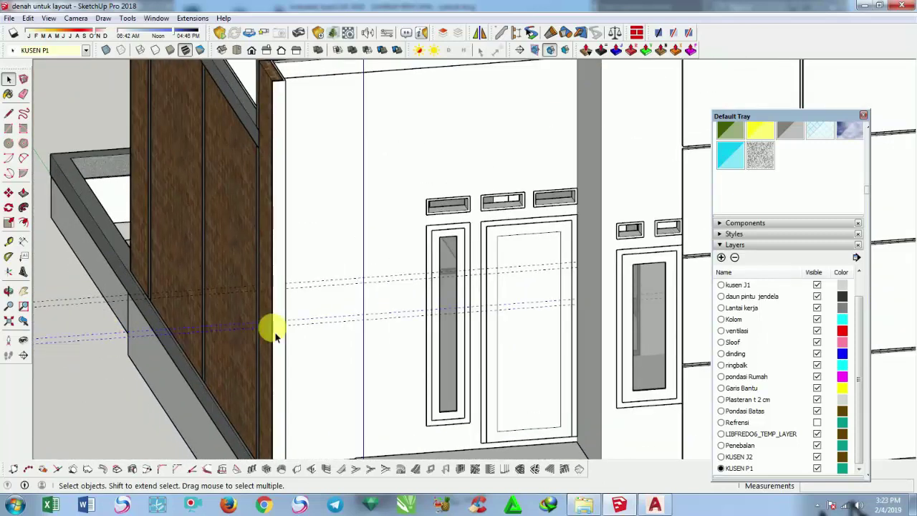
# Copy the guide-line pair down the door repeatedly at 35 cm spacing
pyautogui.press('m')
pyautogui.scroll(2, 533, 273)
pyautogui.scroll(1, 497, 262)
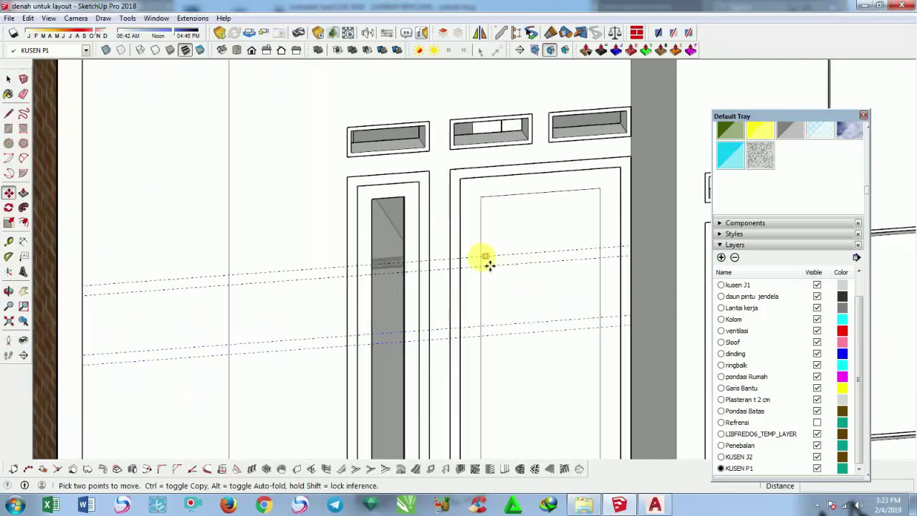
pyautogui.press('ctrl')
pyautogui.click(520, 283)
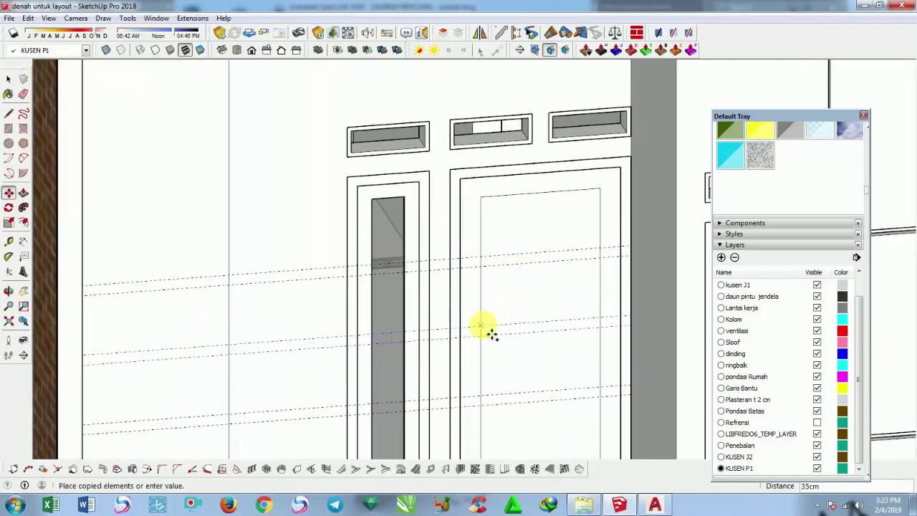
pyautogui.click(492, 333)
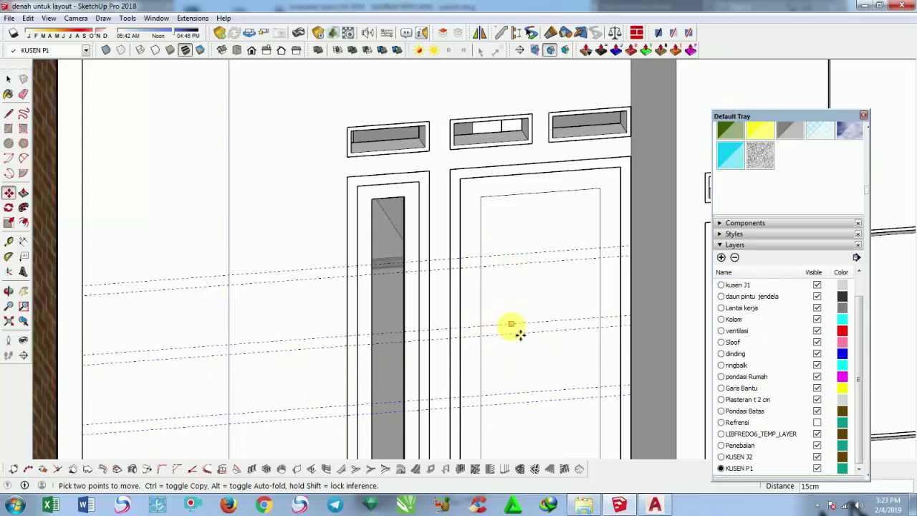
pyautogui.click(516, 328)
pyautogui.moveTo(486, 344); pyautogui.dragTo(451, 251, button='middle')
pyautogui.scroll(1, 448, 257)
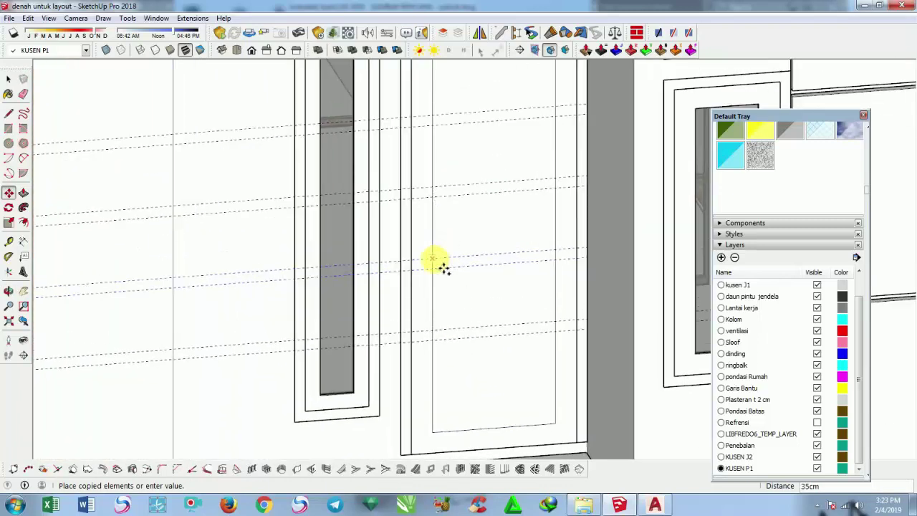
pyautogui.click(434, 260)
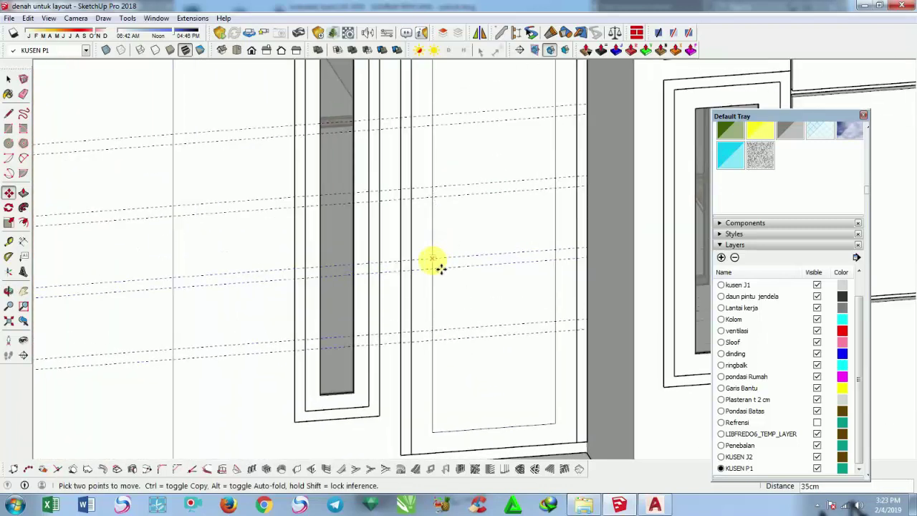
pyautogui.click(434, 262)
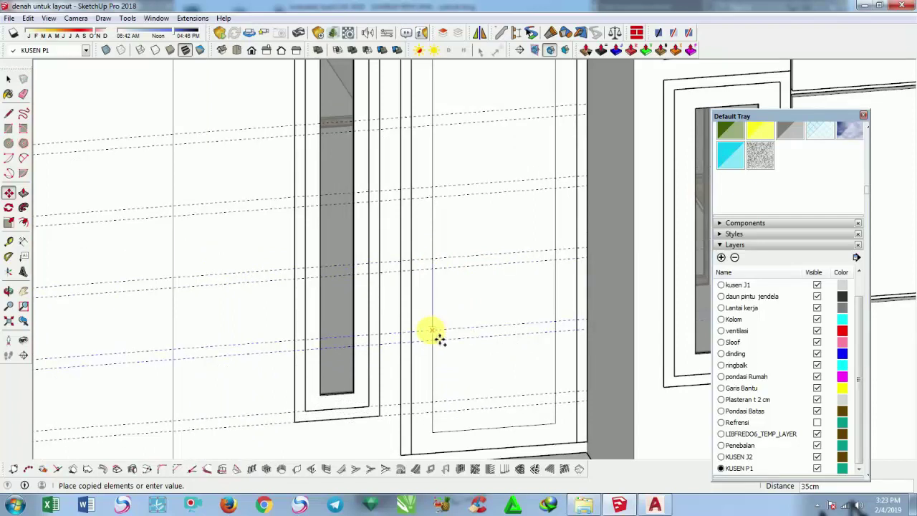
pyautogui.click(566, 299)
pyautogui.scroll(-3, 551, 302)
pyautogui.scroll(-1, 538, 304)
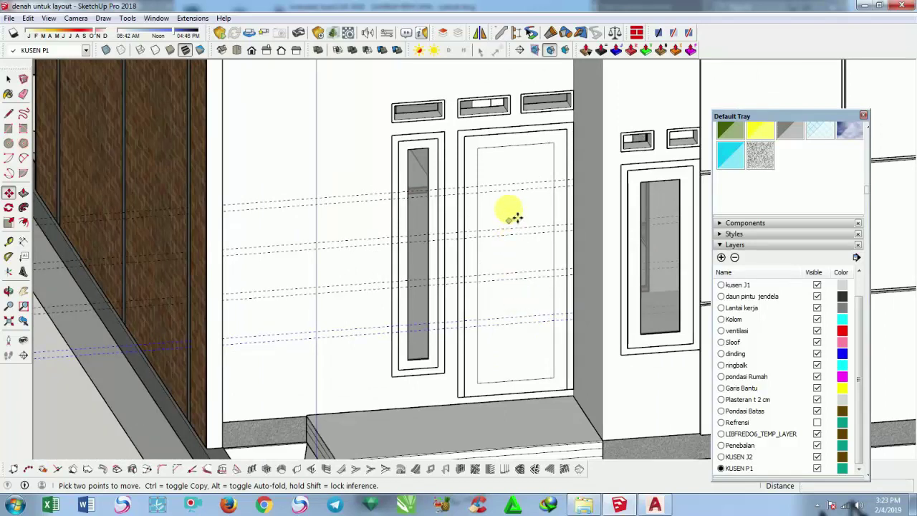
pyautogui.press('space')
pyautogui.scroll(2, 508, 204)
# Draw four panel rectangles on the door face between the guide line intersections, top to bottom
pyautogui.click(8, 129)
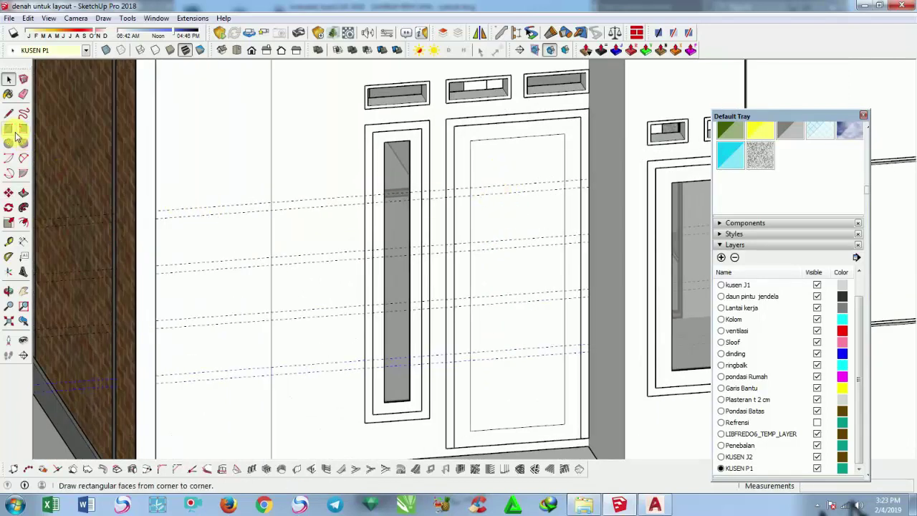
pyautogui.press('space')
pyautogui.click(9, 130)
pyautogui.click(9, 130)
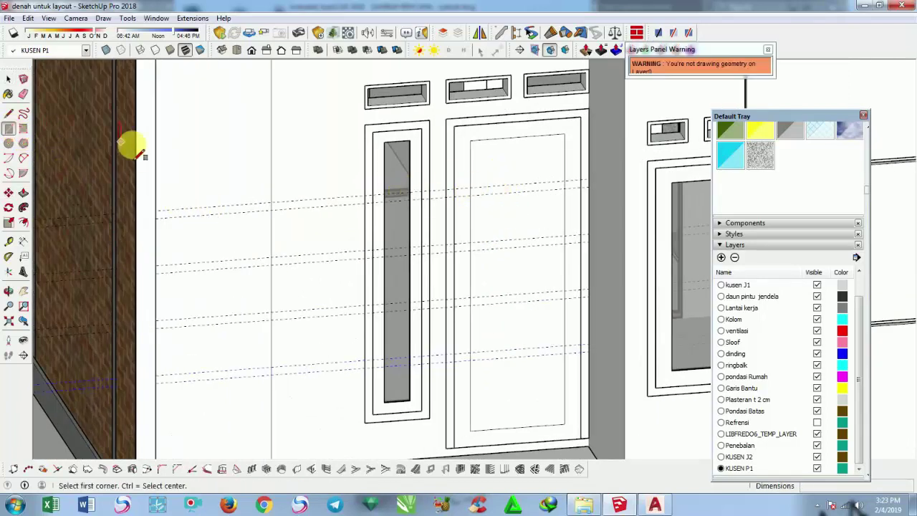
pyautogui.click(470, 188)
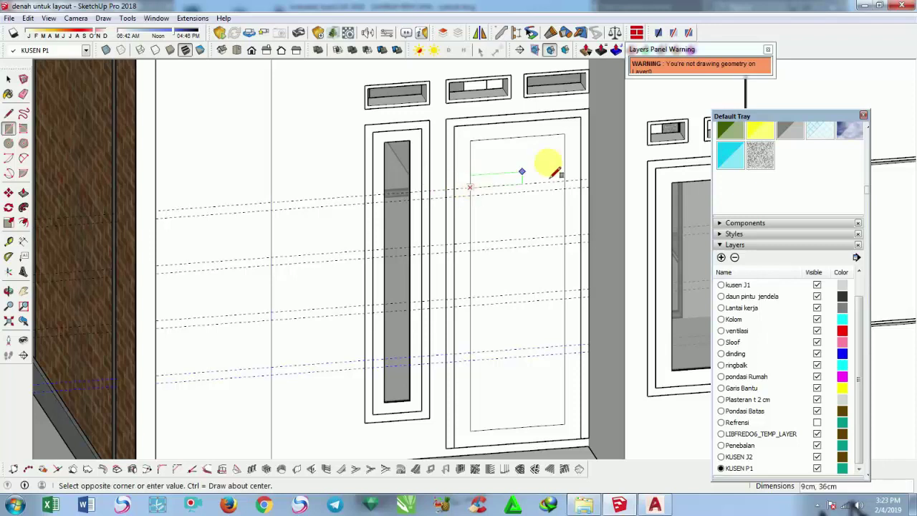
pyautogui.click(565, 134)
pyautogui.click(466, 195)
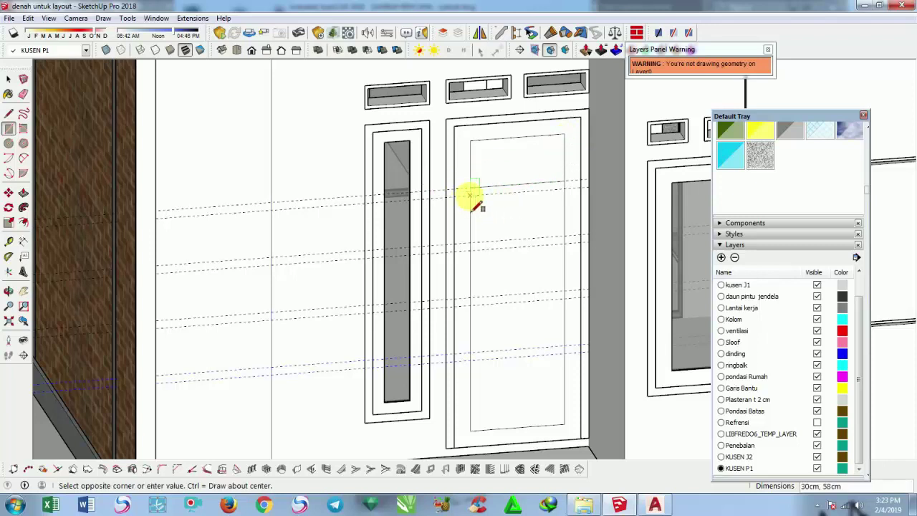
pyautogui.click(567, 241)
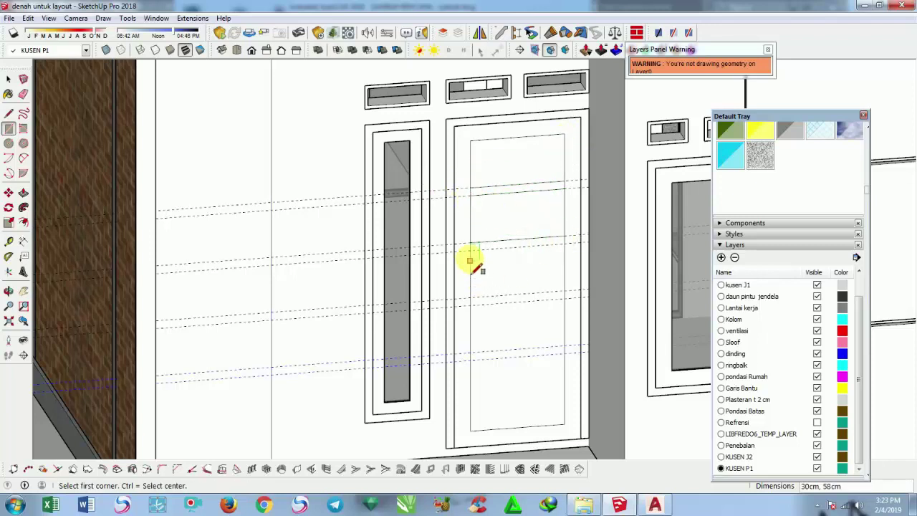
pyautogui.click(469, 249)
pyautogui.click(563, 297)
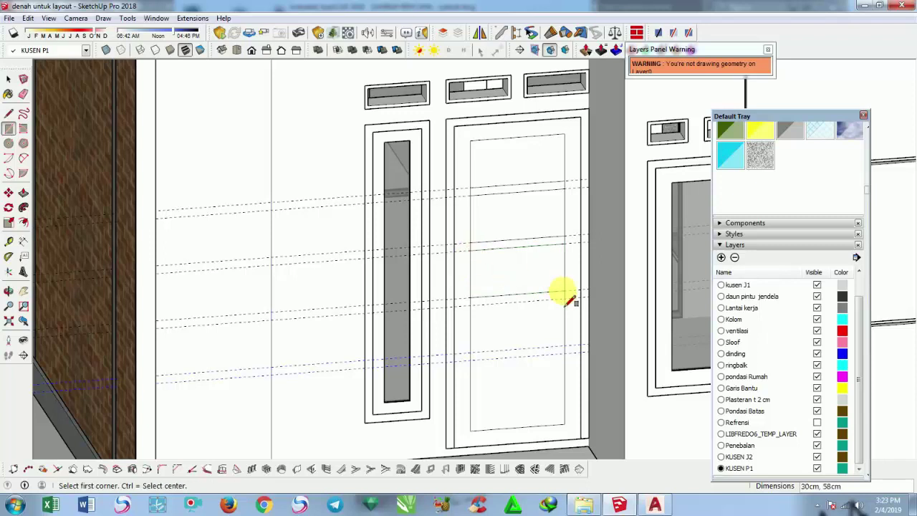
pyautogui.click(470, 304)
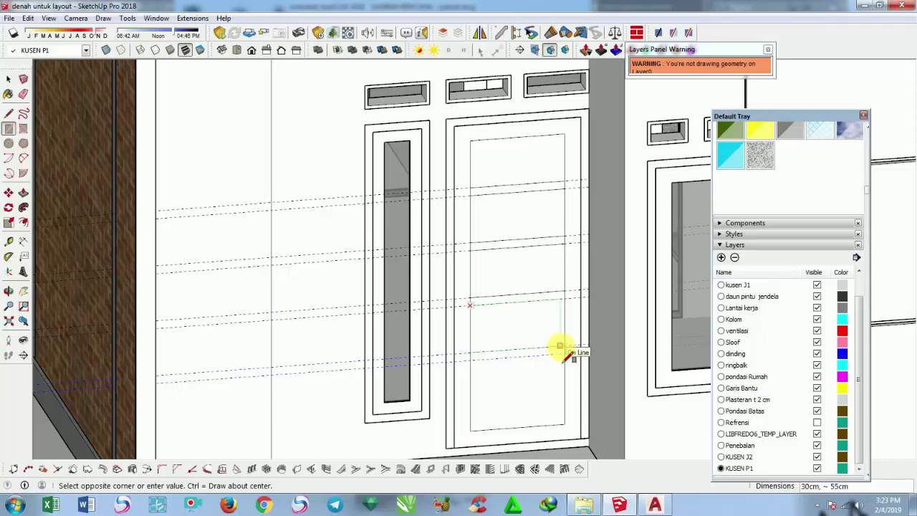
pyautogui.click(560, 348)
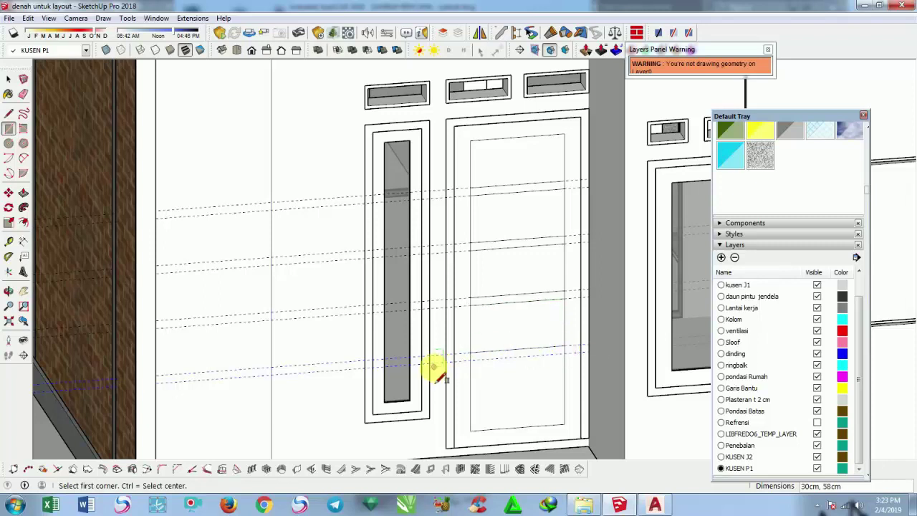
pyautogui.scroll(-3, 432, 364)
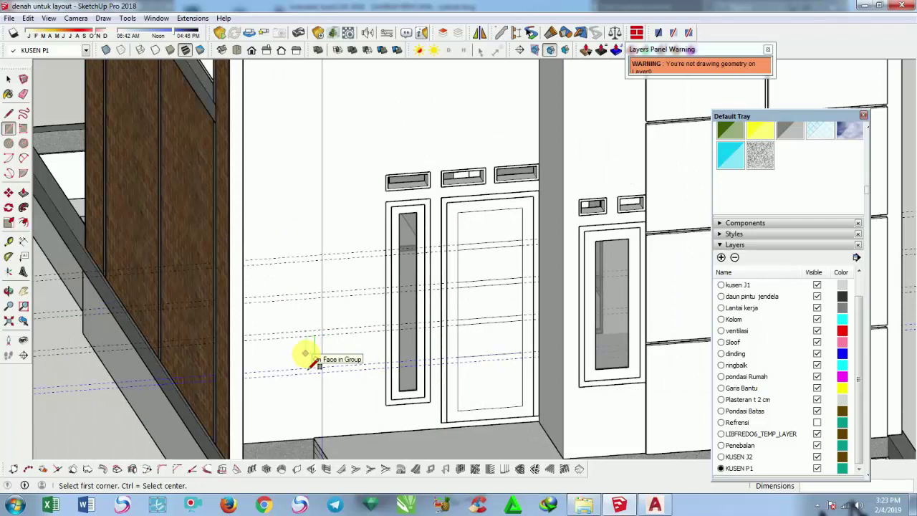
pyautogui.scroll(2, 487, 398)
pyautogui.press('space')
pyautogui.scroll(2, 452, 380)
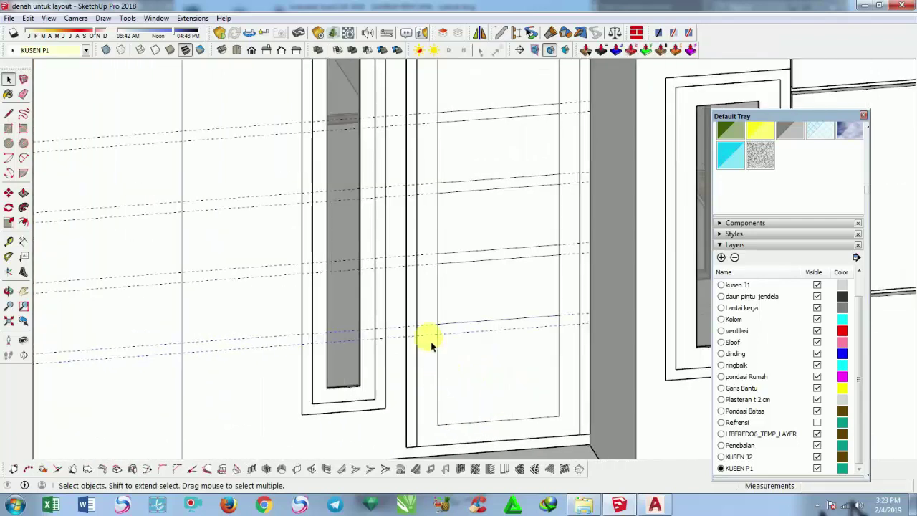
pyautogui.scroll(-1, 433, 347)
pyautogui.scroll(-1, 473, 382)
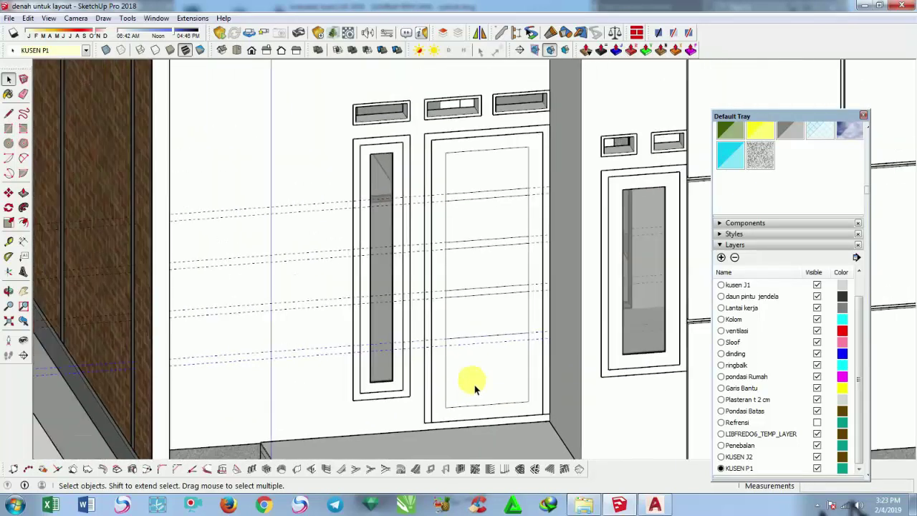
pyautogui.scroll(-1, 527, 406)
pyautogui.scroll(1, 544, 394)
pyautogui.scroll(1, 498, 383)
pyautogui.scroll(1, 440, 378)
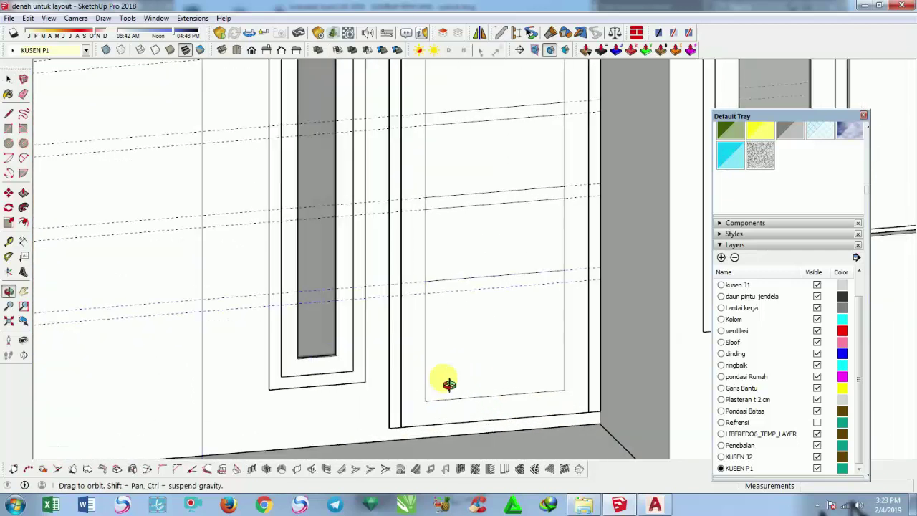
pyautogui.moveTo(440, 379)
pyautogui.mouseDown(button='middle')
pyautogui.moveTo(444, 384)
pyautogui.moveTo(435, 379)
pyautogui.mouseUp(button='middle')
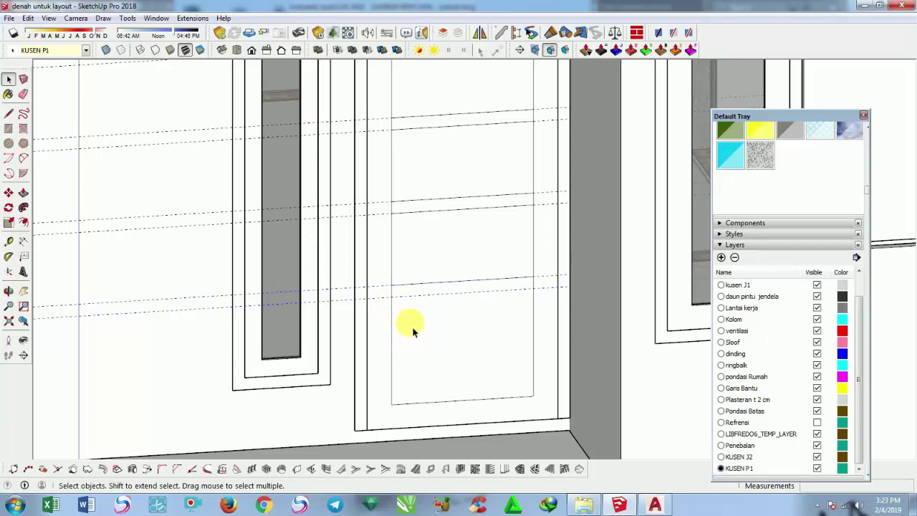
pyautogui.scroll(-2, 413, 328)
pyautogui.scroll(-2, 322, 307)
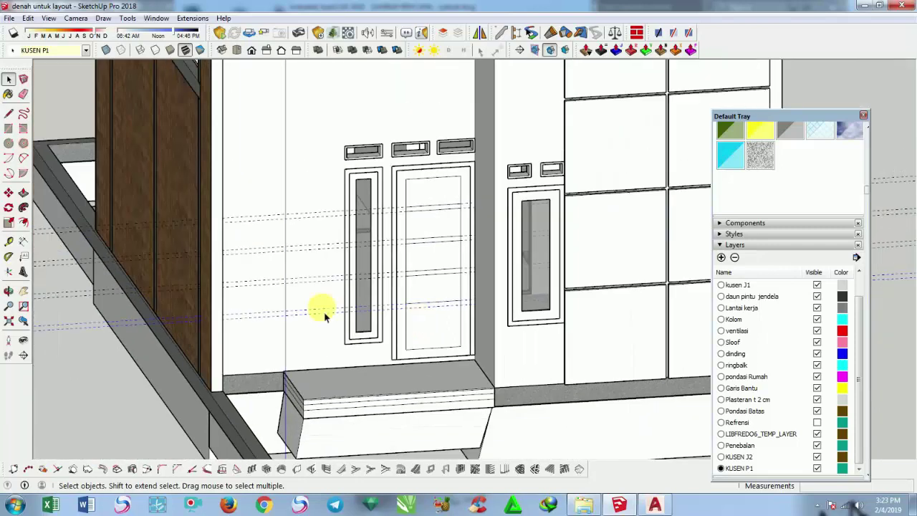
pyautogui.scroll(-2, 379, 266)
pyautogui.scroll(-2, 379, 266)
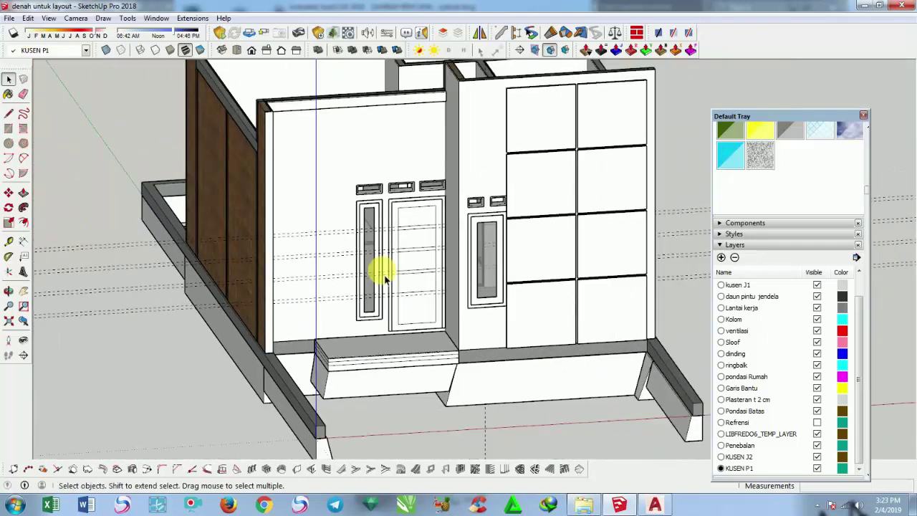
pyautogui.moveTo(379, 266)
pyautogui.mouseDown(button='middle')
pyautogui.moveTo(327, 287)
pyautogui.moveTo(600, 315)
pyautogui.mouseUp(button='middle')
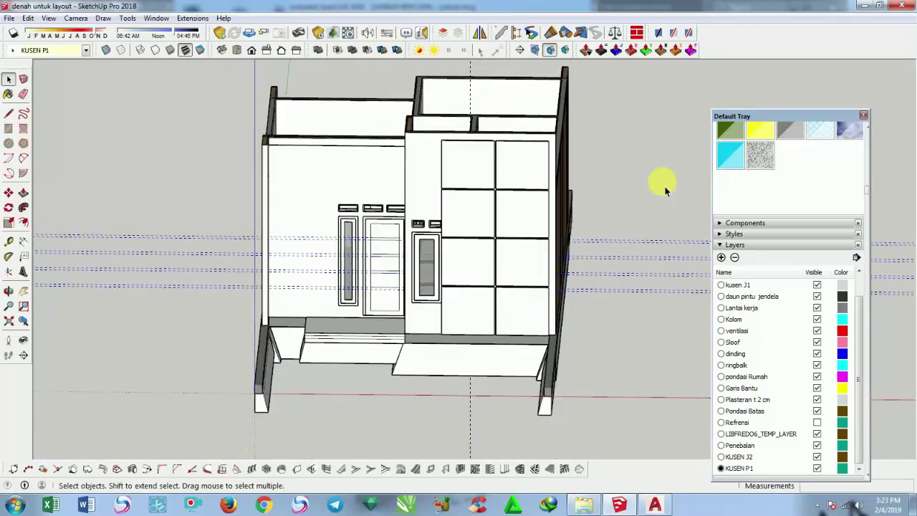
pyautogui.scroll(2, 322, 176)
pyautogui.scroll(2, 366, 309)
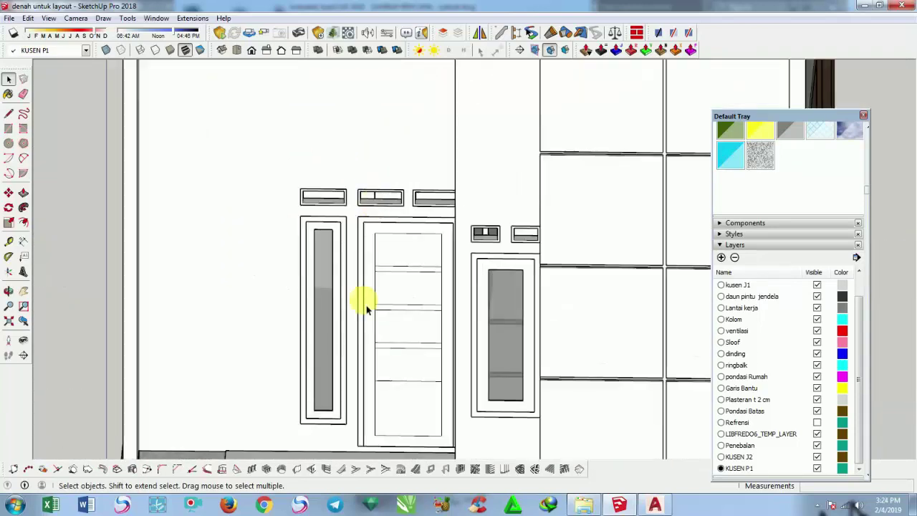
pyautogui.scroll(1, 366, 310)
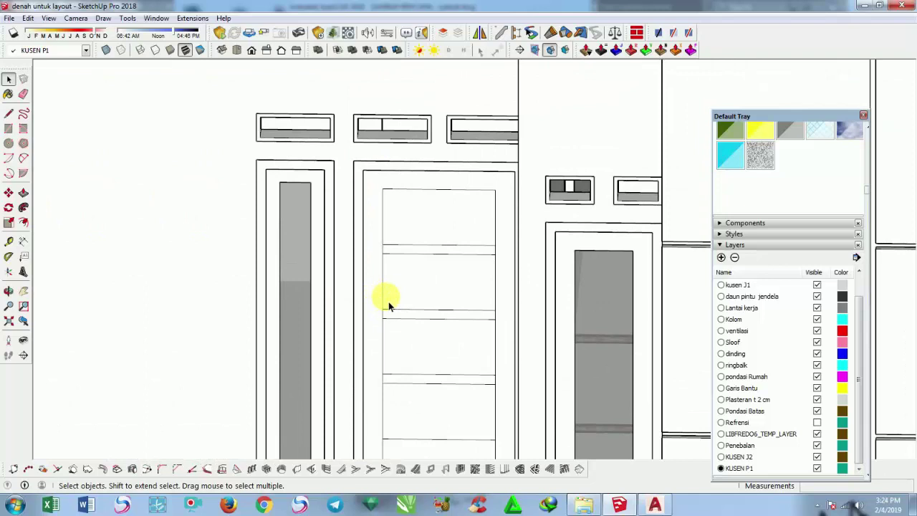
# Erase the short end edges of the upper divider strips on the door
pyautogui.press('e')
pyautogui.scroll(1, 389, 270)
pyautogui.scroll(1, 389, 239)
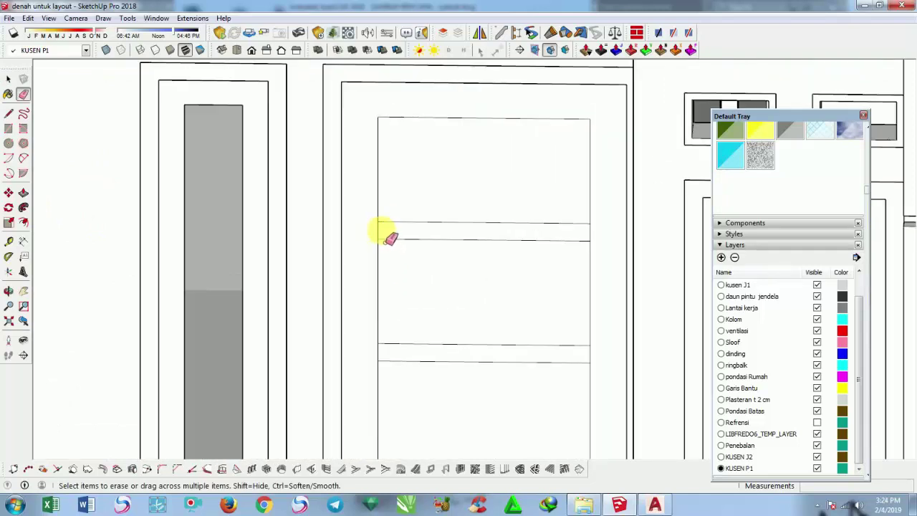
pyautogui.click(378, 229)
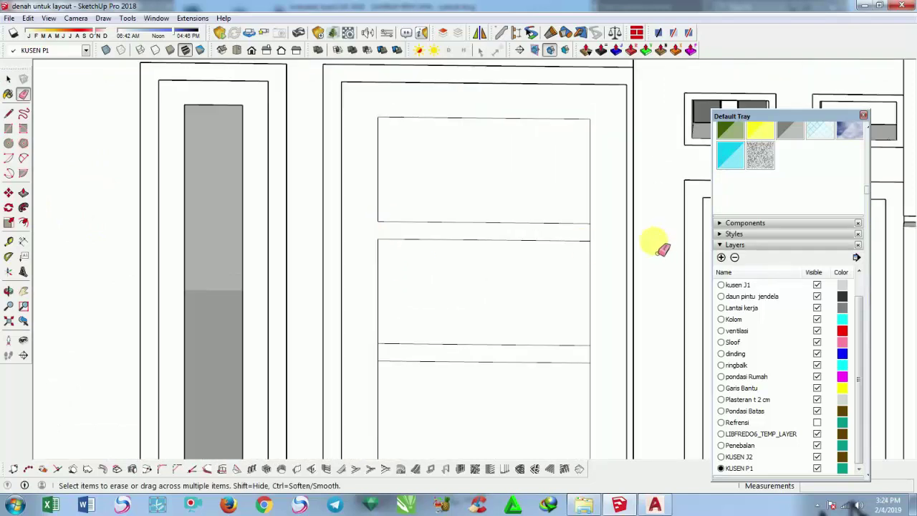
pyautogui.click(587, 231)
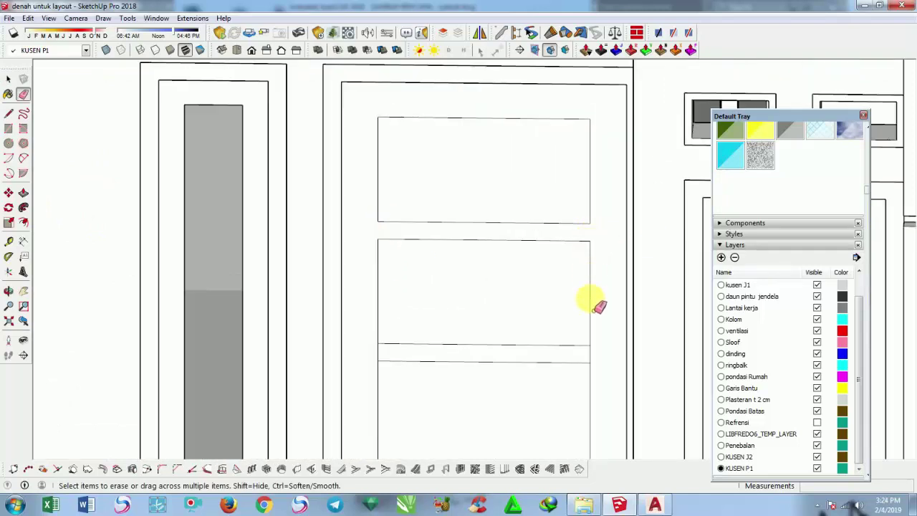
pyautogui.click(589, 352)
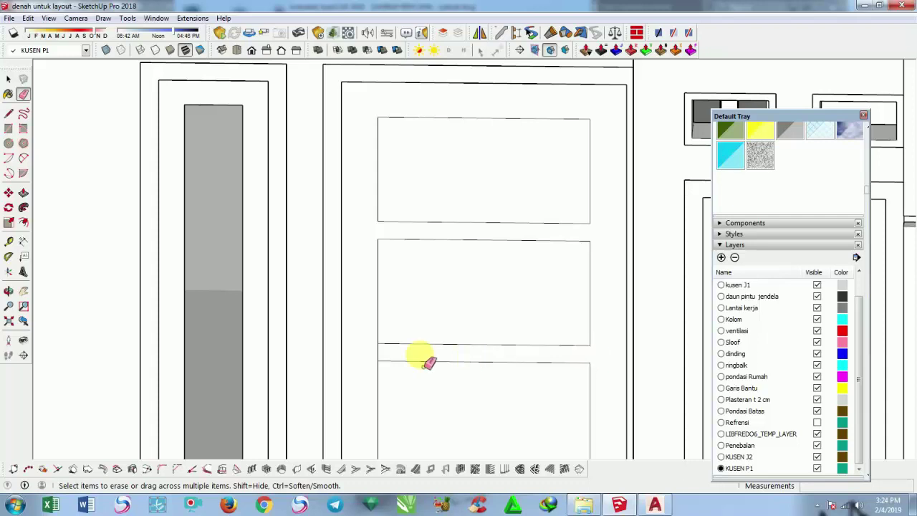
# Erase both end edges of the lower divider strip, leaving separate panels
pyautogui.scroll(-2, 430, 344)
pyautogui.scroll(-2, 487, 342)
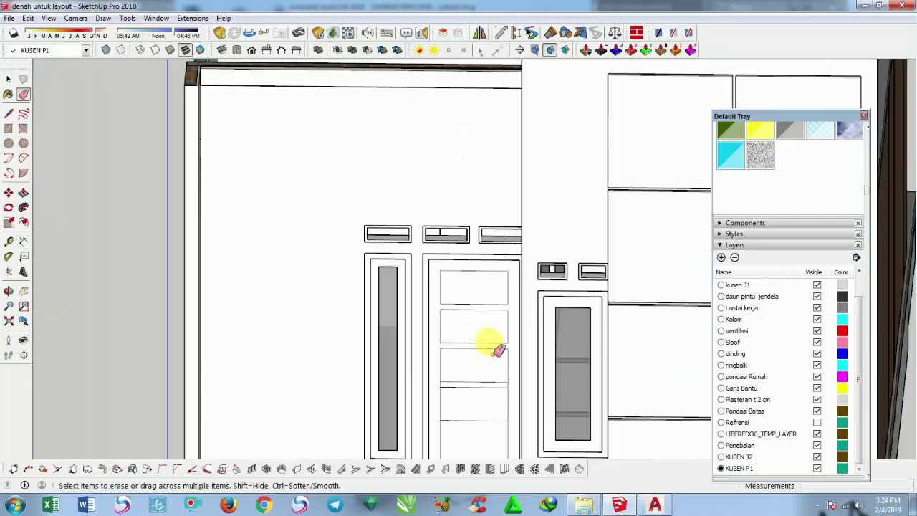
pyautogui.keyDown('shift'); pyautogui.moveTo(502, 365); pyautogui.dragTo(510, 247, button='middle'); pyautogui.keyUp('shift')
pyautogui.scroll(2, 511, 247)
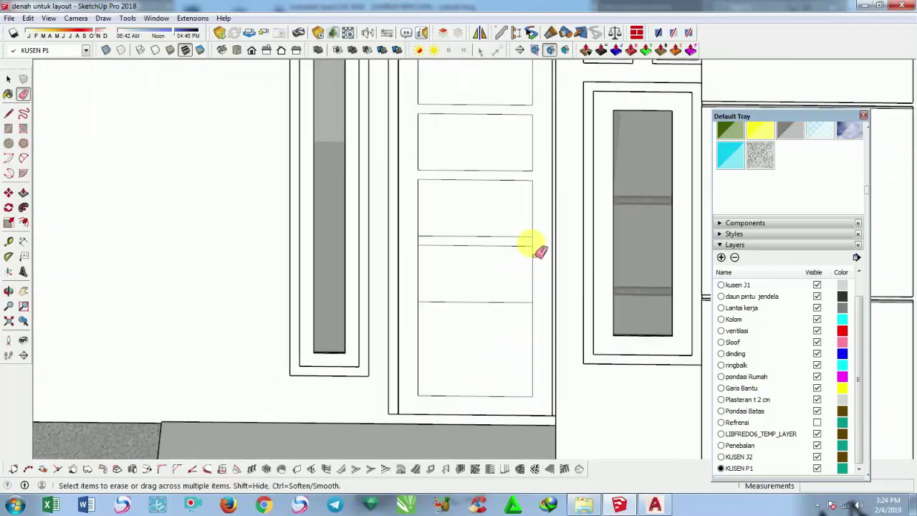
pyautogui.click(531, 241)
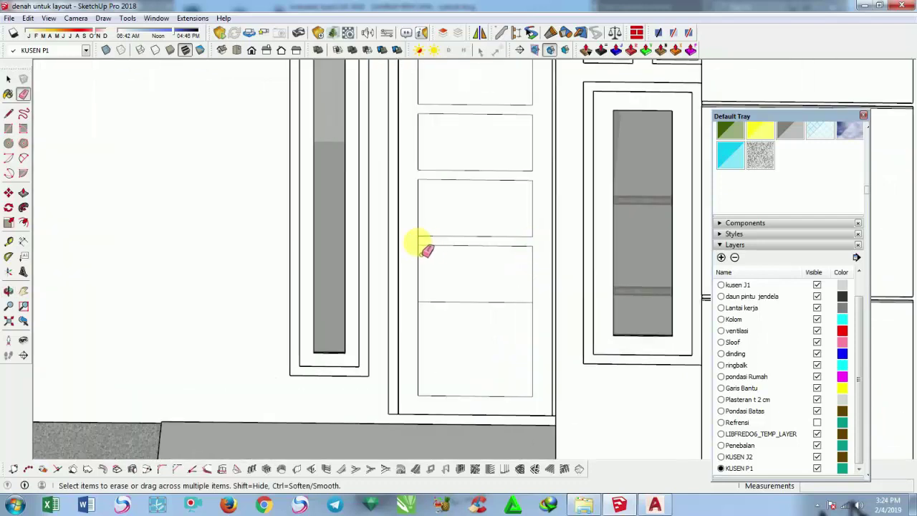
pyautogui.click(419, 242)
pyautogui.scroll(1, 485, 308)
# Place a Tape Measure guide 5 below the lowest panel line
pyautogui.press('space')
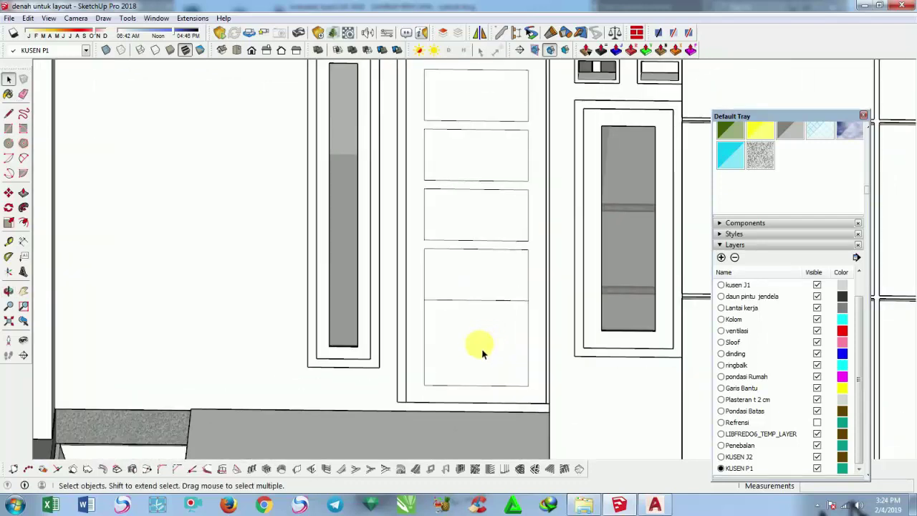
pyautogui.press('t')
pyautogui.scroll(2, 464, 298)
pyautogui.click(465, 277)
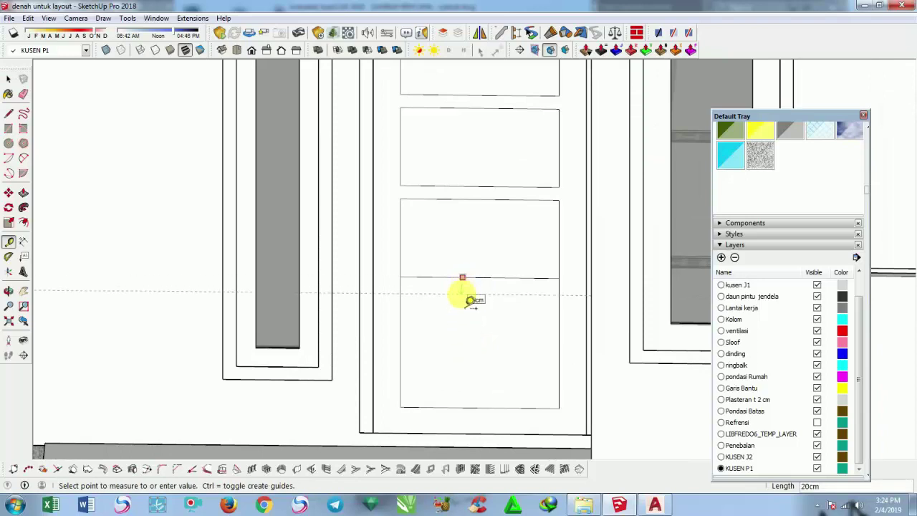
pyautogui.write('5\\')
pyautogui.press('Return')
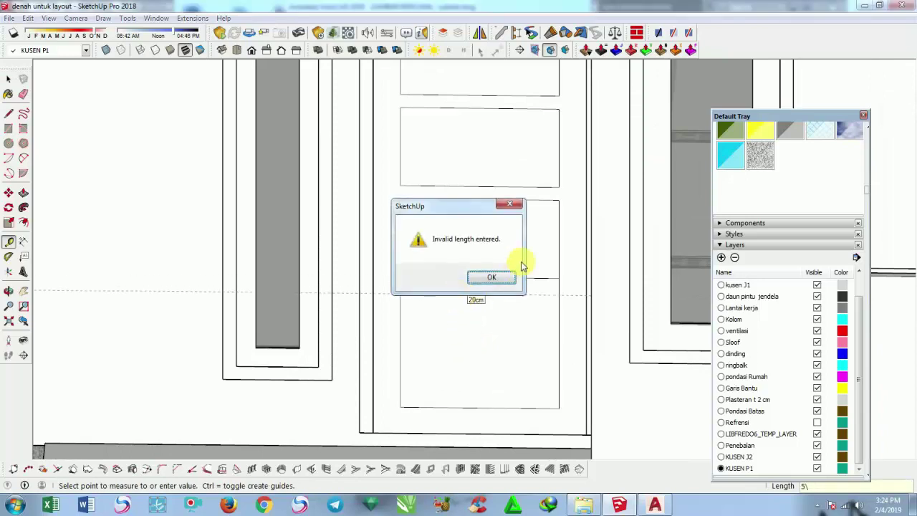
pyautogui.click(519, 206)
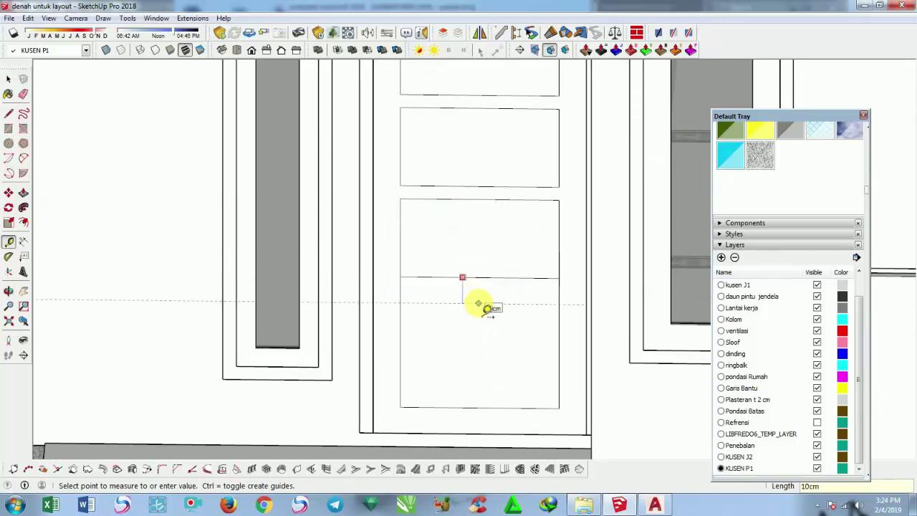
pyautogui.write('5')
pyautogui.press('Return')
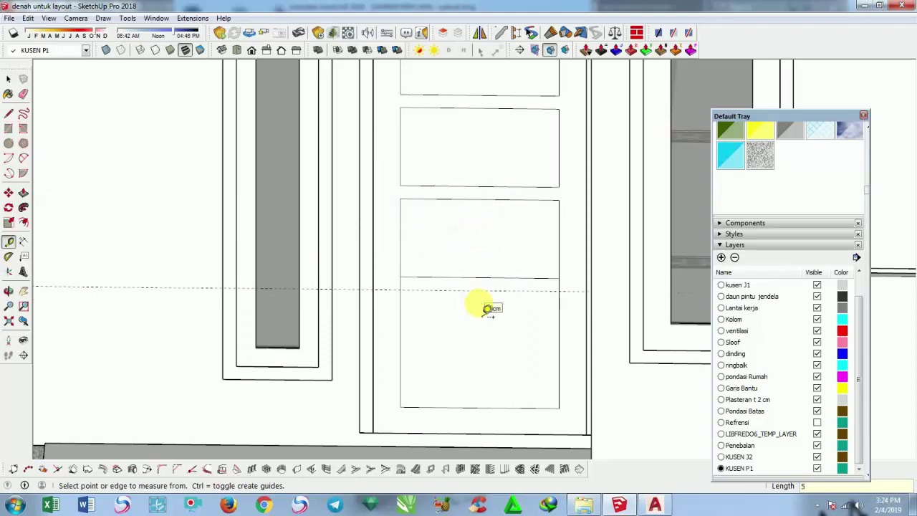
# Draw a line along the guide across the bottom panel from edge to edge
pyautogui.press('l')
pyautogui.scroll(2, 405, 304)
pyautogui.click(397, 285)
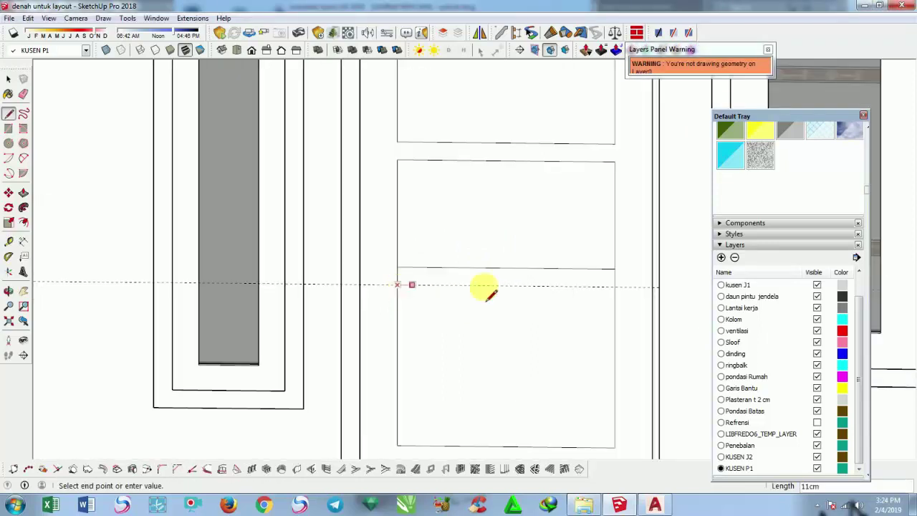
pyautogui.click(615, 286)
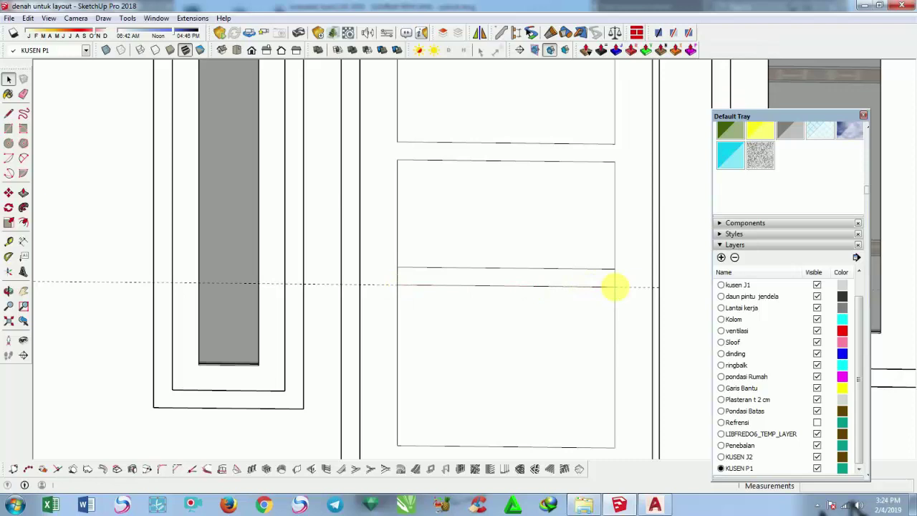
# Erase the end edges of the new bottom divider strip
pyautogui.press('t')
pyautogui.scroll(2, 621, 287)
pyautogui.press('e')
pyautogui.scroll(1, 629, 287)
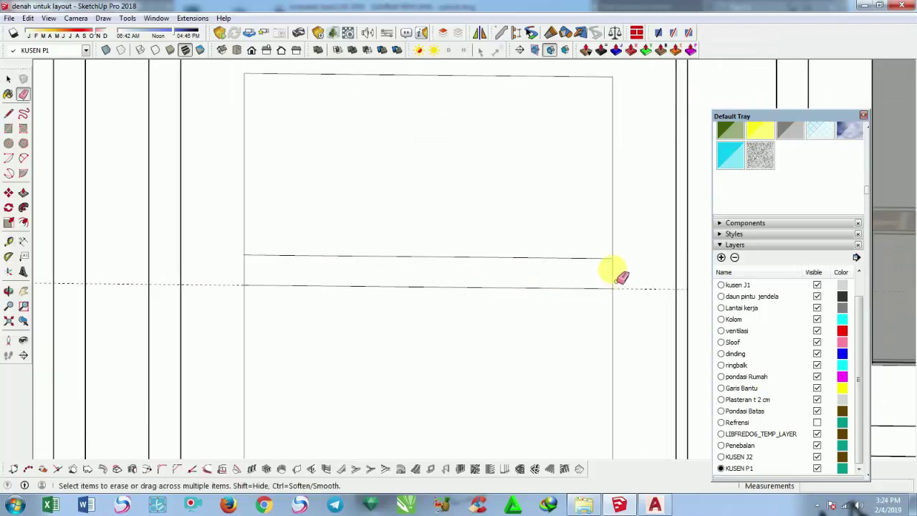
pyautogui.moveTo(614, 273); pyautogui.dragTo(255, 271)
pyautogui.scroll(-2, 394, 321)
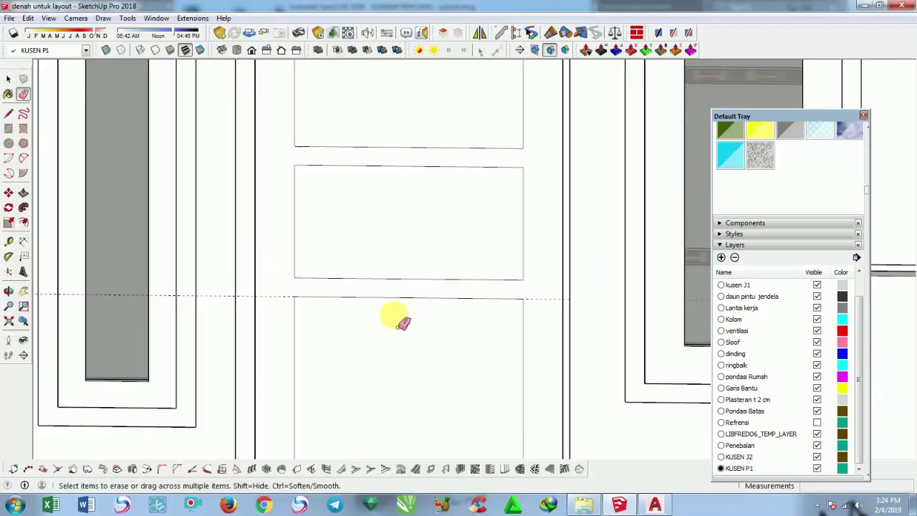
pyautogui.scroll(-2, 409, 321)
pyautogui.press('space')
pyautogui.scroll(-1, 417, 291)
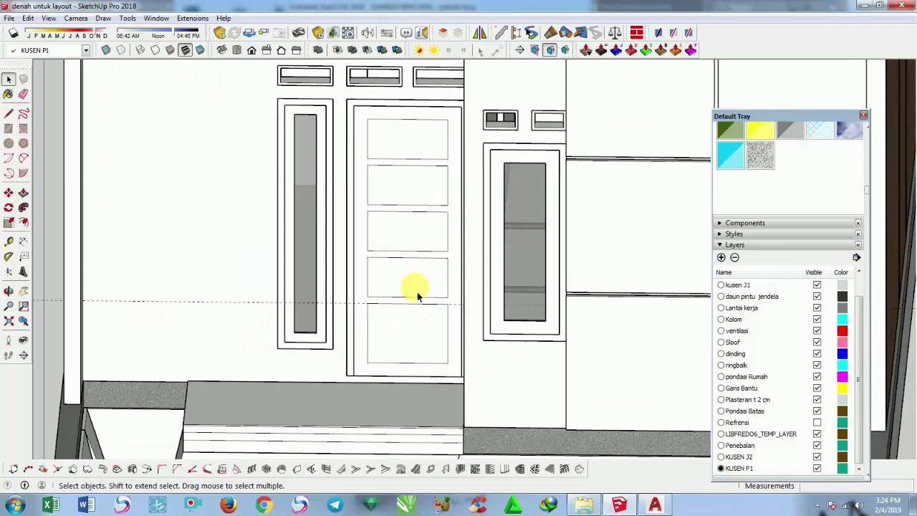
# Pull the door face surrounding the five panels out 3 cm and view it at an angle
pyautogui.press('p')
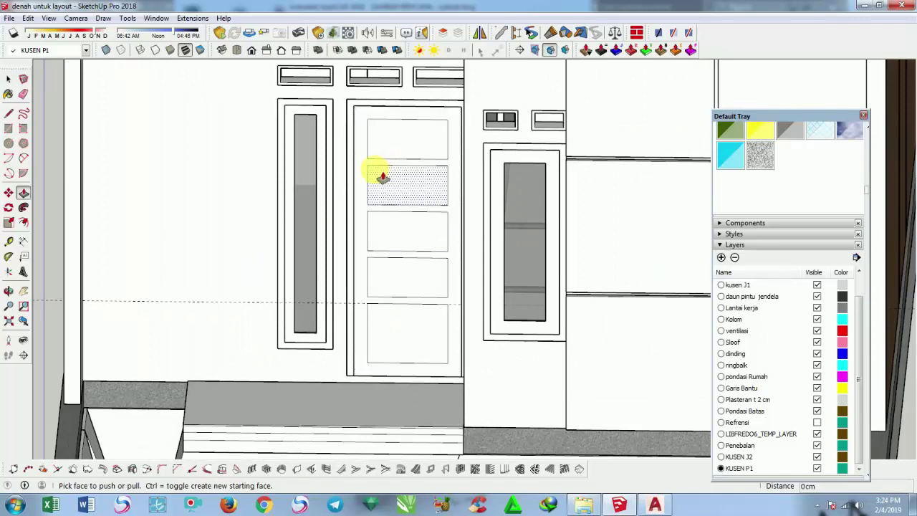
pyautogui.click(371, 174)
pyautogui.write('3')
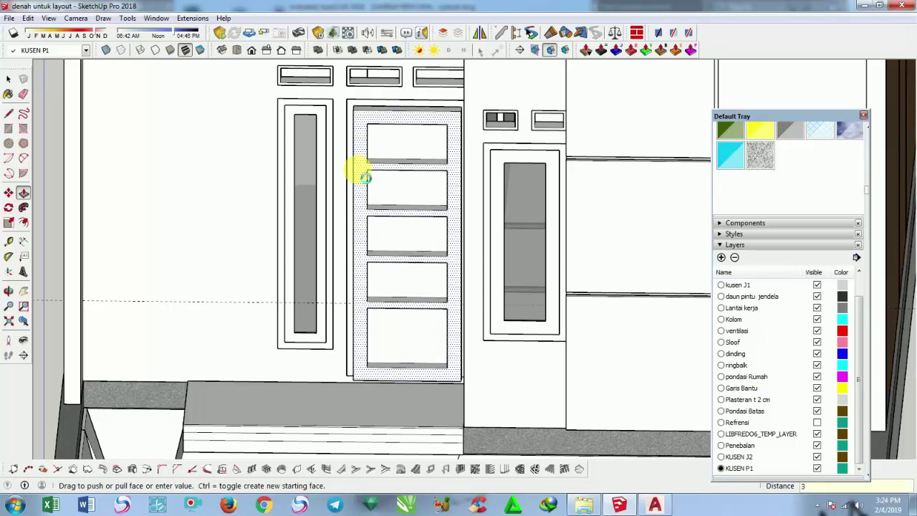
pyautogui.press('Return')
pyautogui.moveTo(352, 164)
pyautogui.mouseDown(button='middle')
pyautogui.moveTo(306, 161)
pyautogui.moveTo(329, 147)
pyautogui.mouseUp(button='middle')
pyautogui.scroll(3, 359, 154)
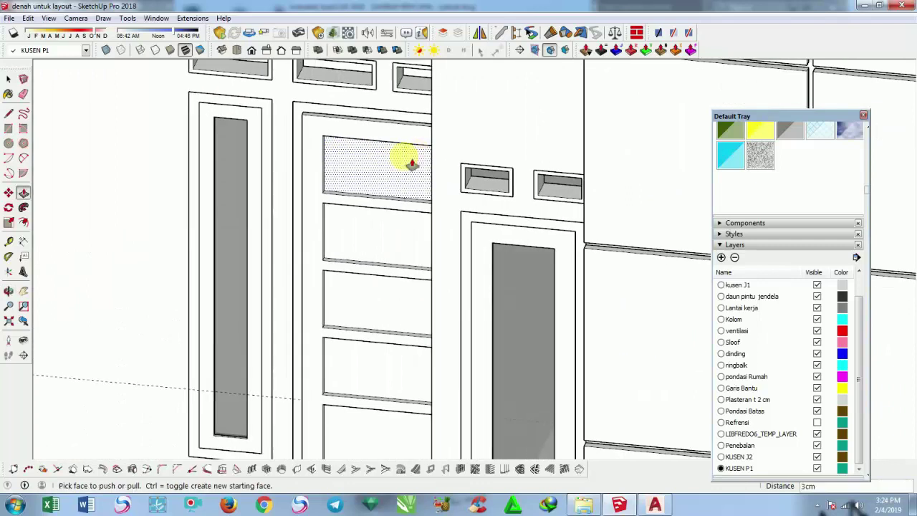
# Offset the top, second and third door panel faces 4 cm inward
pyautogui.click(25, 223)
pyautogui.click(325, 163)
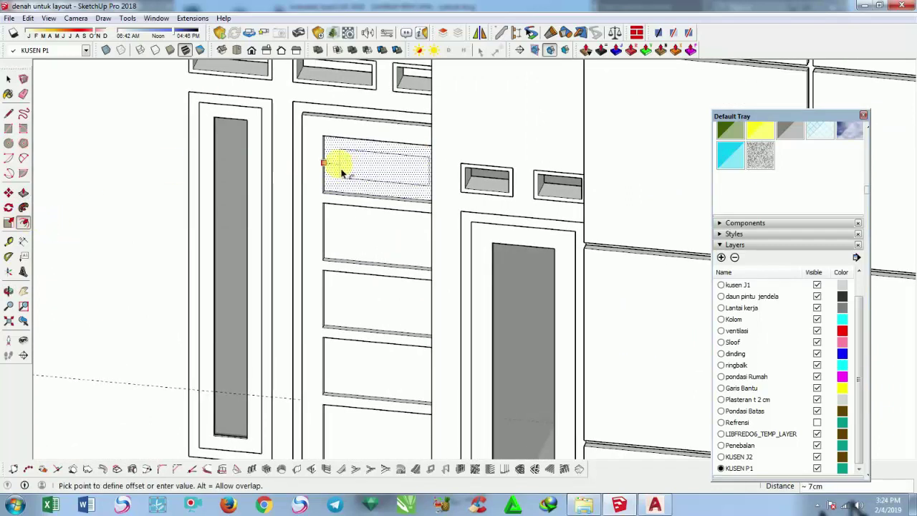
pyautogui.press('Return')
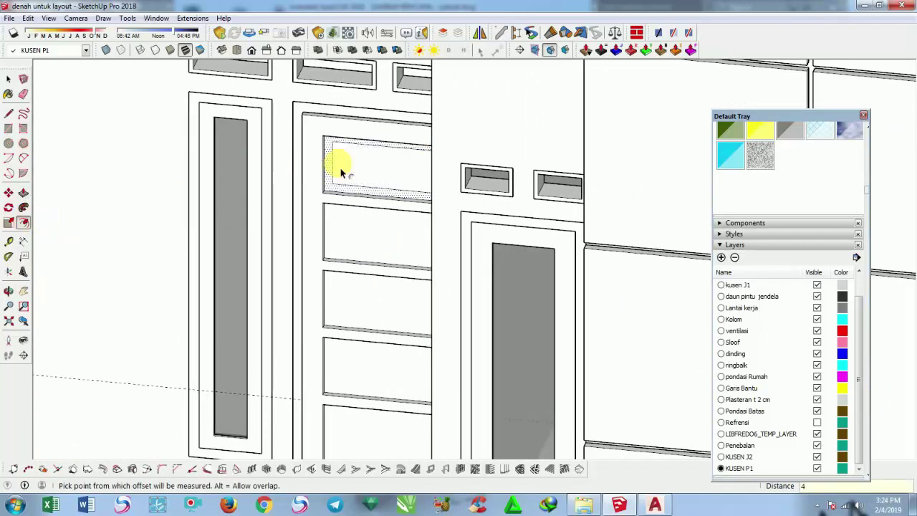
pyautogui.click(331, 215)
pyautogui.write('4')
pyautogui.press('Return')
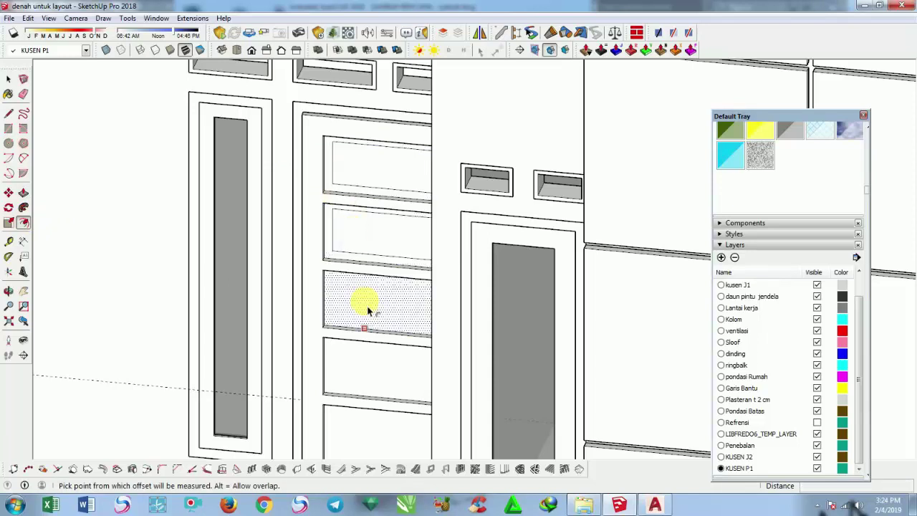
pyautogui.doubleClick(365, 306)
pyautogui.click(370, 366)
# Offset the fourth and bottom door panel faces 4 cm inward
pyautogui.scroll(-2, 370, 366)
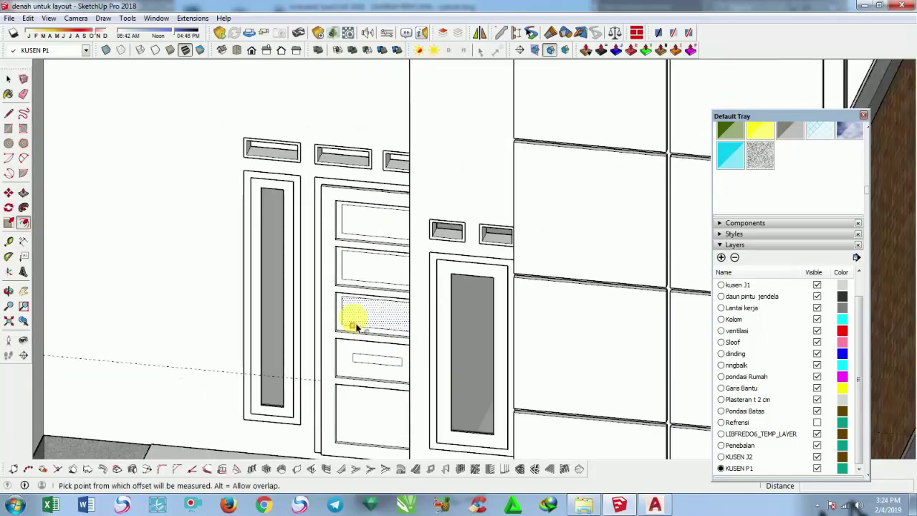
pyautogui.press('Escape')
pyautogui.click(354, 365)
pyautogui.click(370, 370)
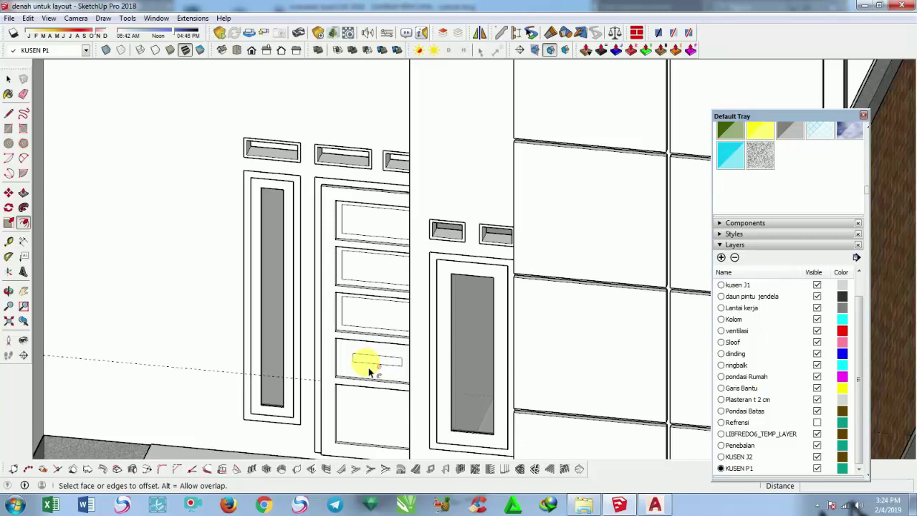
pyautogui.click(369, 372)
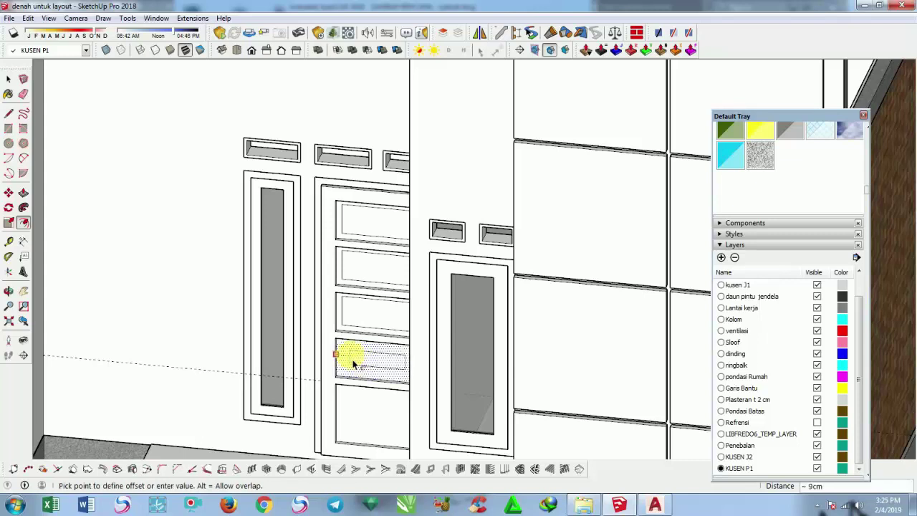
pyautogui.click(351, 362)
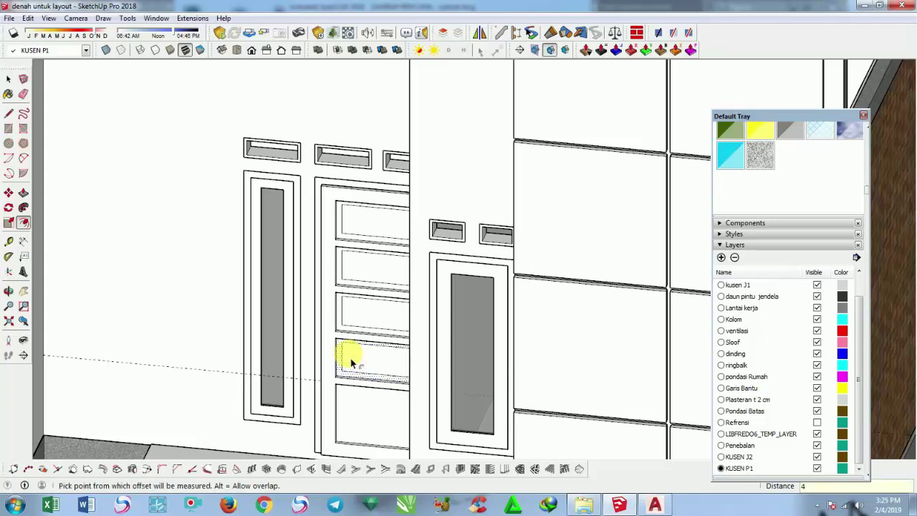
pyautogui.moveTo(351, 362)
pyautogui.keyDown('shift'); pyautogui.mouseDown(button='middle')
pyautogui.moveTo(337, 242)
pyautogui.moveTo(357, 273)
pyautogui.mouseUp(button='middle'); pyautogui.keyUp('shift')
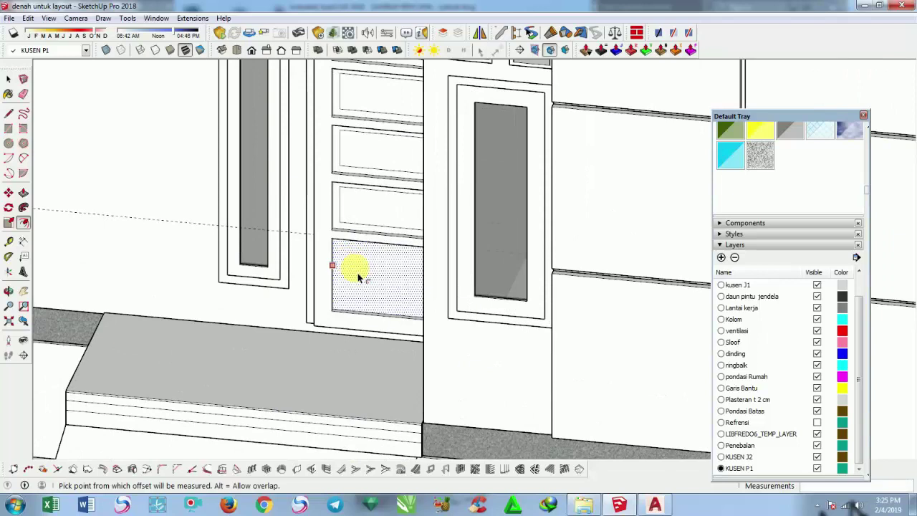
pyautogui.click(357, 273)
pyautogui.write('4')
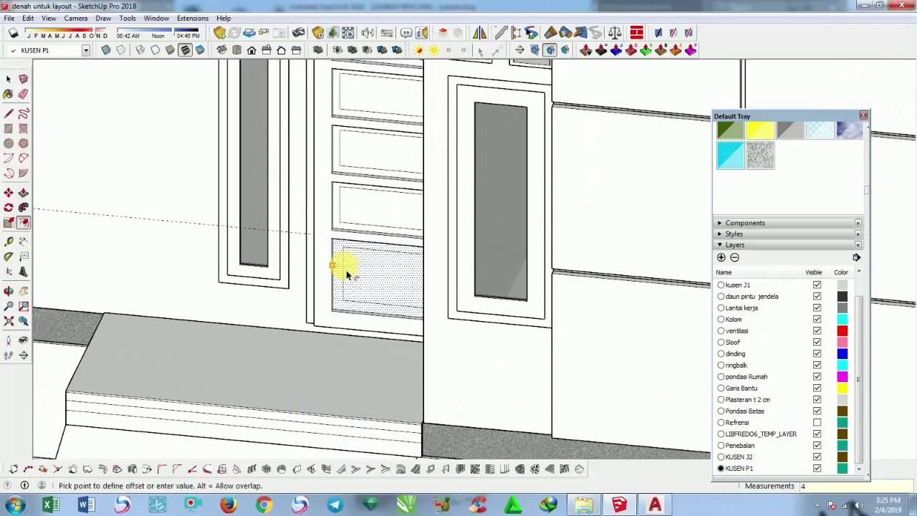
pyautogui.press('Return')
pyautogui.scroll(-3, 346, 270)
pyautogui.press('space')
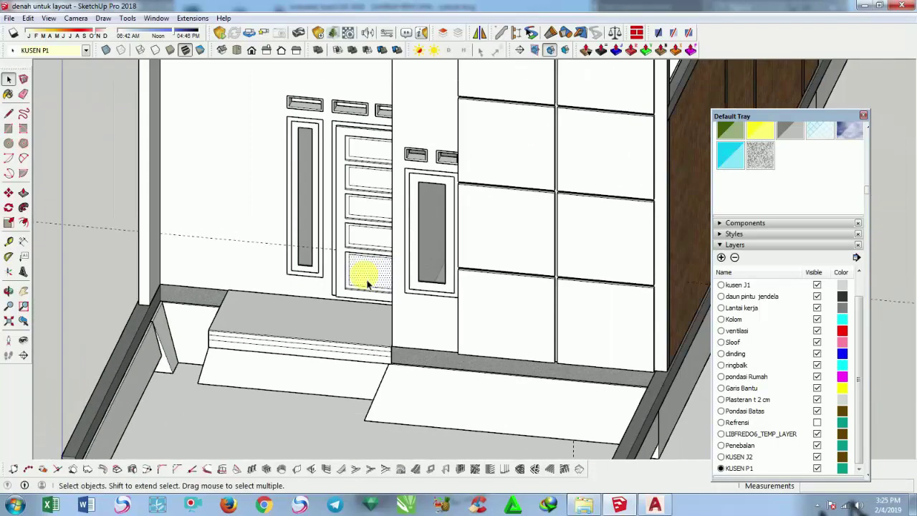
pyautogui.moveTo(358, 272); pyautogui.dragTo(430, 174, button='middle')
# Select all five inner panel faces of the door
pyautogui.scroll(3, 430, 174)
pyautogui.scroll(2, 389, 143)
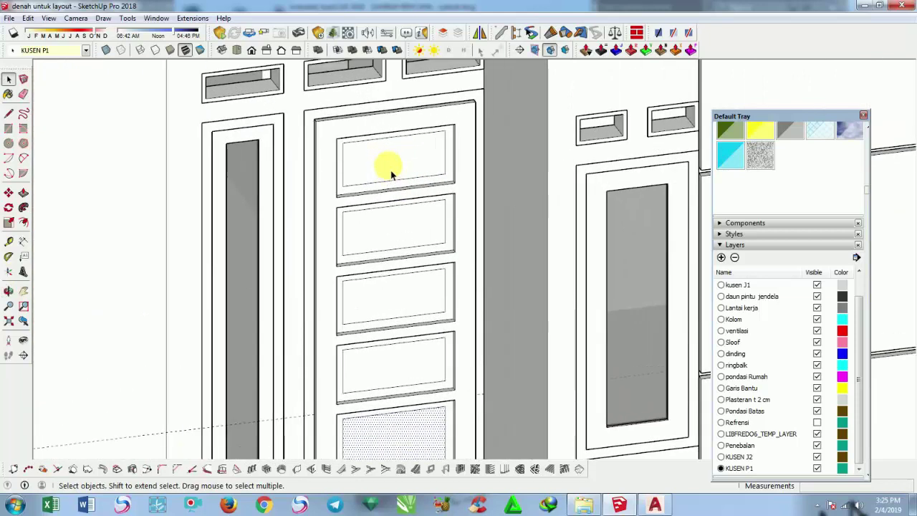
pyautogui.click(391, 168)
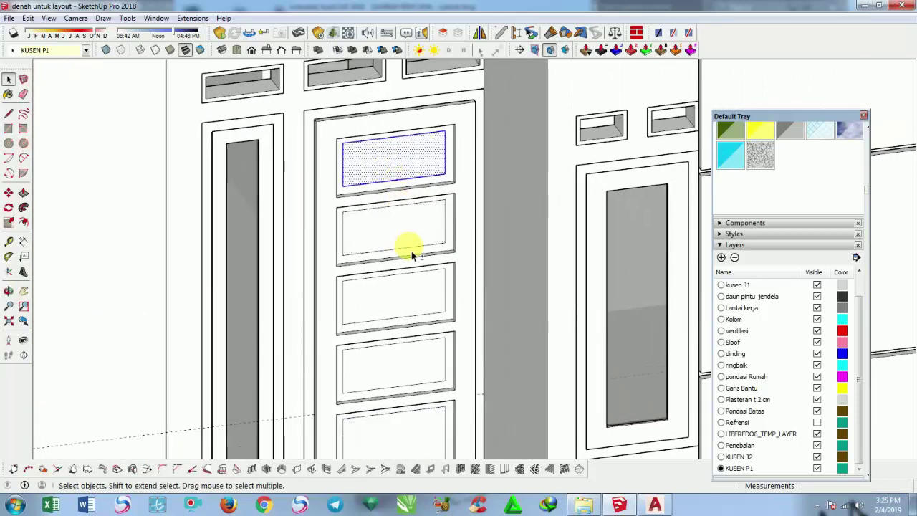
pyautogui.keyDown('shift'); pyautogui.moveTo(409, 246); pyautogui.dragTo(395, 211, button='middle'); pyautogui.keyUp('shift')
pyautogui.keyDown('shift'); pyautogui.click(395, 194); pyautogui.keyUp('shift')
pyautogui.keyDown('shift'); pyautogui.click(400, 257); pyautogui.keyUp('shift')
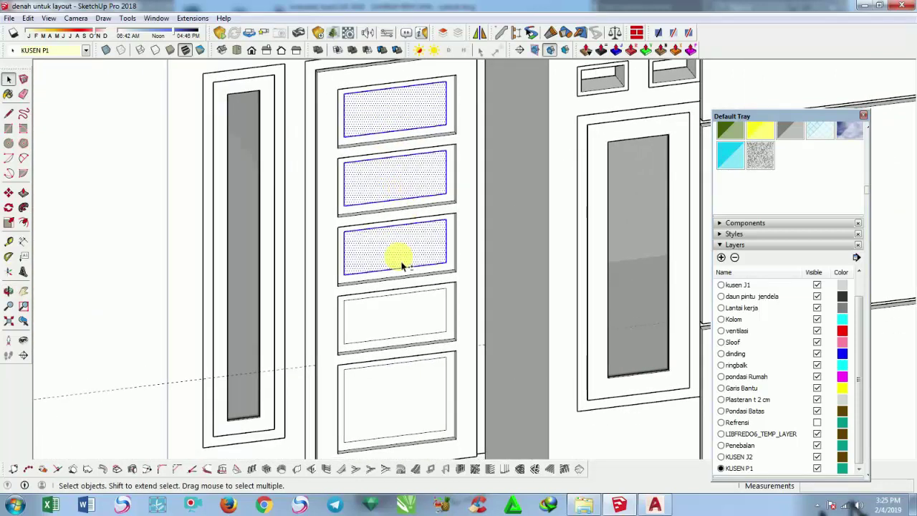
pyautogui.keyDown('shift'); pyautogui.click(411, 315); pyautogui.keyUp('shift')
pyautogui.keyDown('shift'); pyautogui.click(428, 412); pyautogui.keyUp('shift')
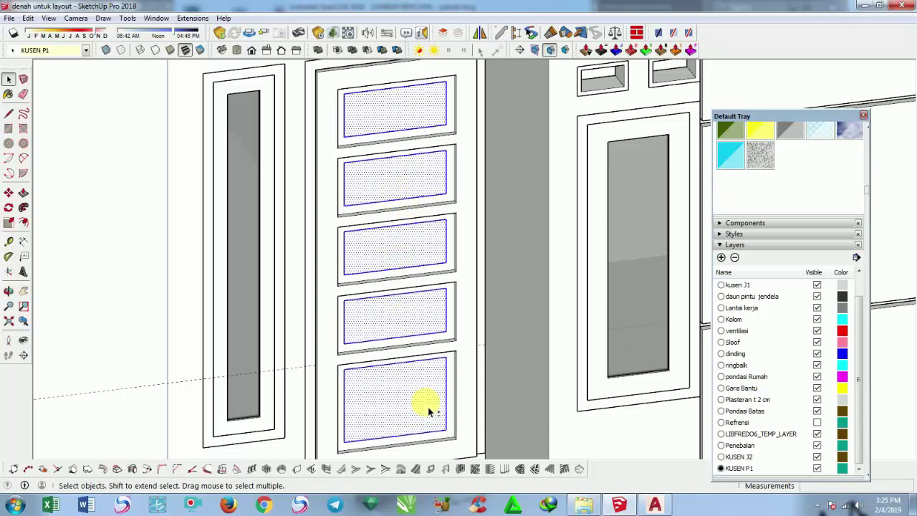
pyautogui.scroll(-3, 434, 337)
pyautogui.moveTo(436, 307); pyautogui.dragTo(387, 352, button='middle')
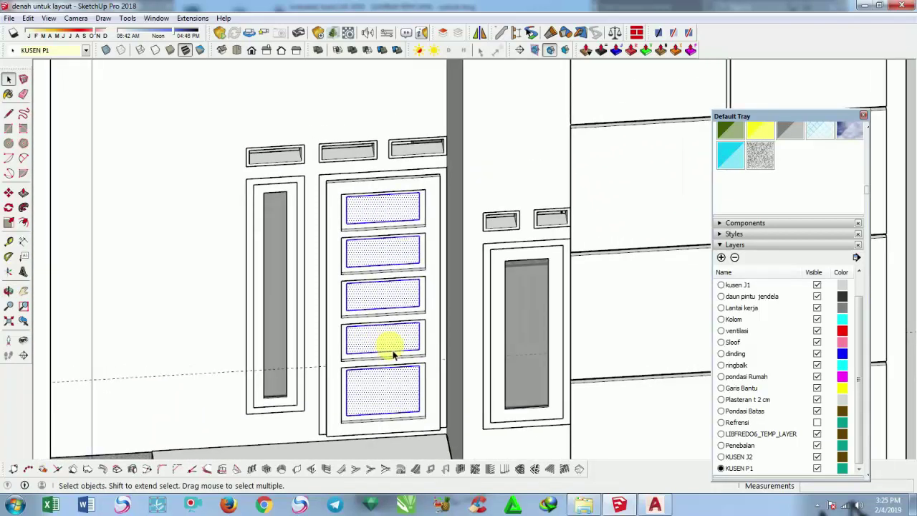
pyautogui.scroll(2, 420, 423)
pyautogui.scroll(1, 414, 425)
# Move the selected inner panel faces 2 cm to recess them into their frames
pyautogui.press('m')
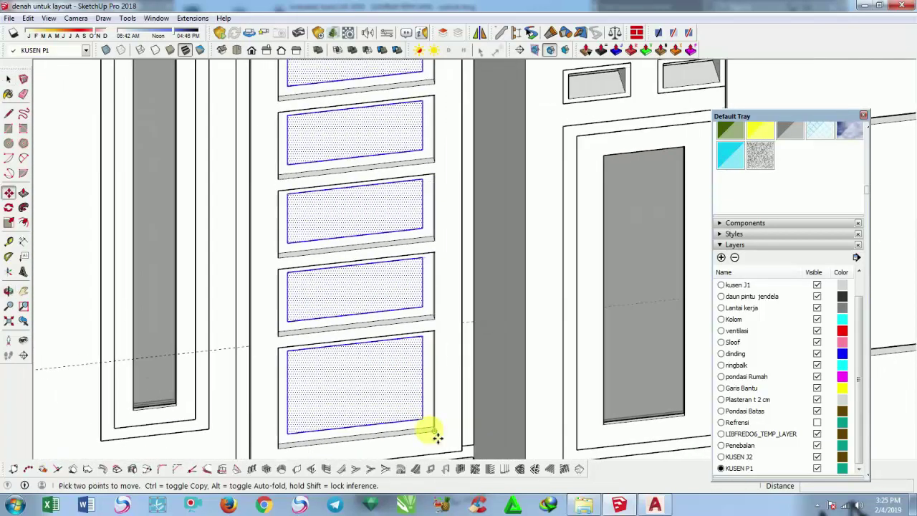
pyautogui.moveTo(437, 434)
pyautogui.mouseDown(button='middle')
pyautogui.moveTo(452, 323)
pyautogui.moveTo(516, 334)
pyautogui.moveTo(447, 320)
pyautogui.mouseUp(button='middle')
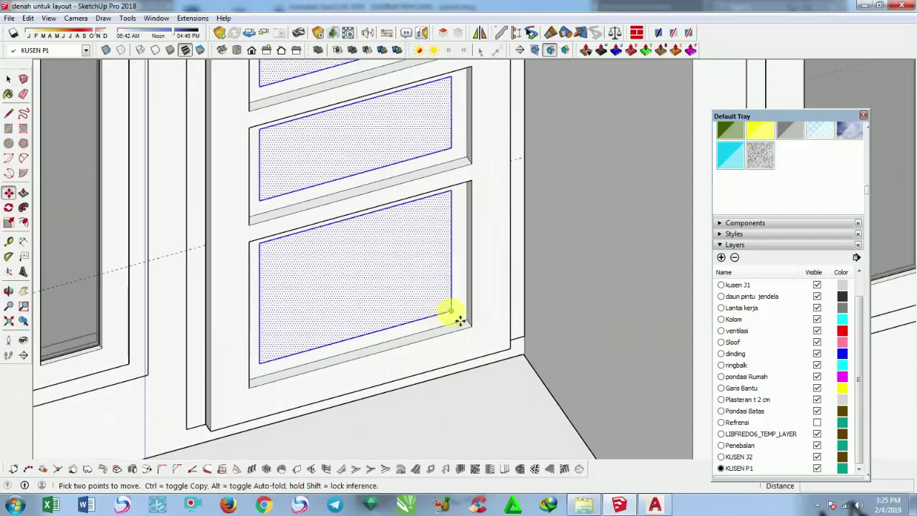
pyautogui.click(448, 316)
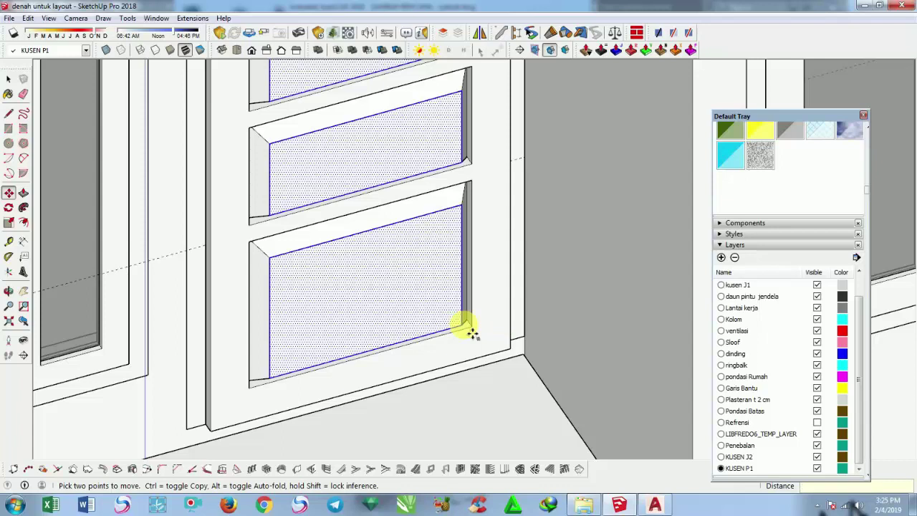
pyautogui.write('2')
pyautogui.press('Return')
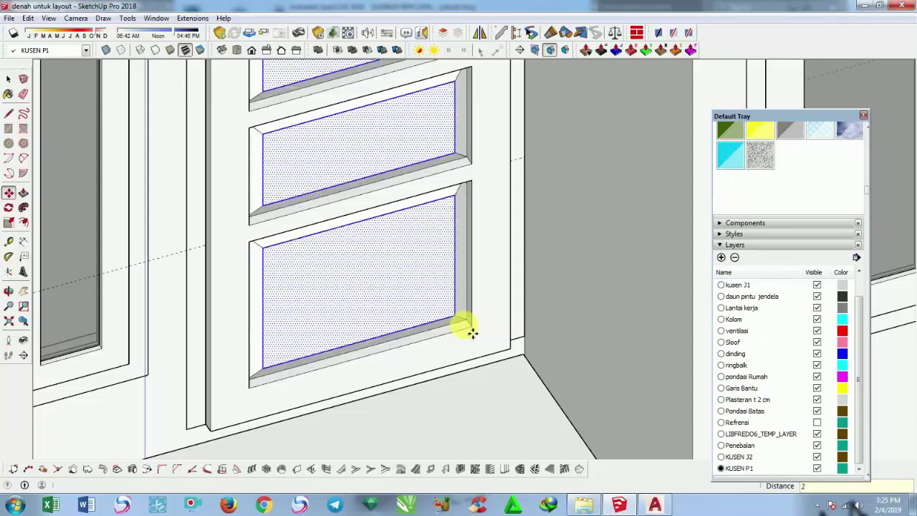
pyautogui.press('space')
# Clear the panel selection and select all of the door's faces and edges
pyautogui.scroll(-2, 459, 327)
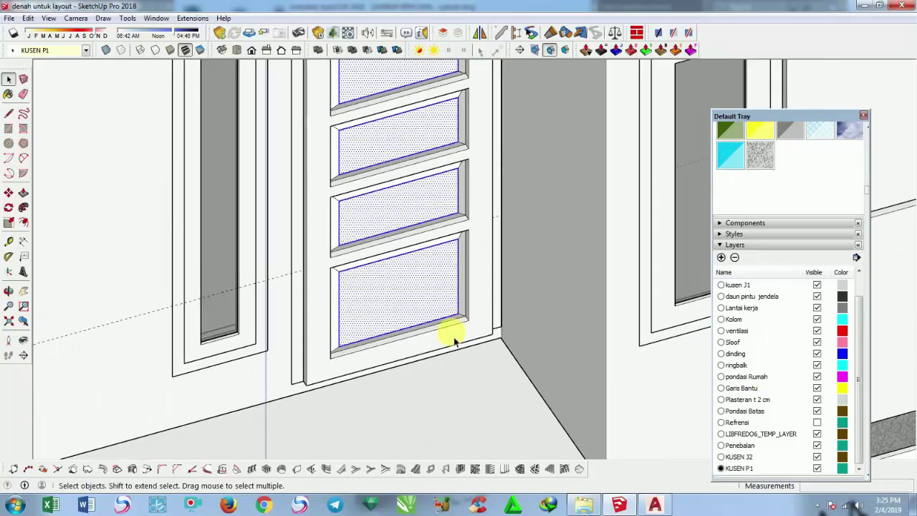
pyautogui.scroll(-2, 440, 334)
pyautogui.scroll(-3, 420, 348)
pyautogui.scroll(-2, 407, 345)
pyautogui.click(51, 389)
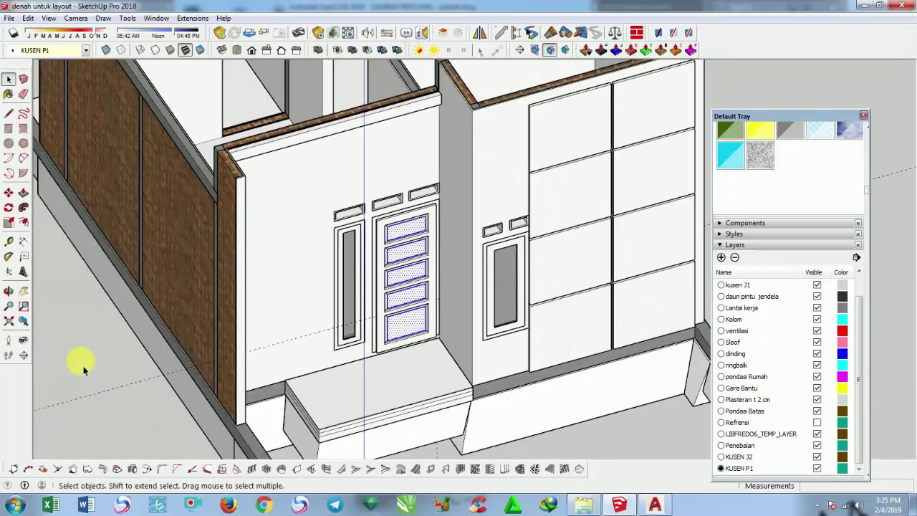
pyautogui.scroll(2, 409, 311)
pyautogui.scroll(2, 406, 370)
pyautogui.scroll(2, 406, 370)
pyautogui.click(390, 337)
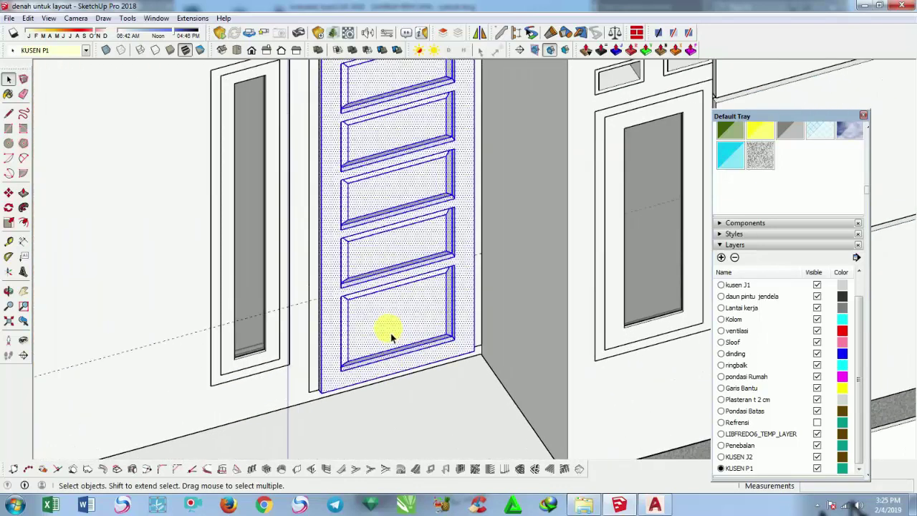
# Make the selected door a component with the definition name 'pintu 1'
pyautogui.rightClick(391, 337)
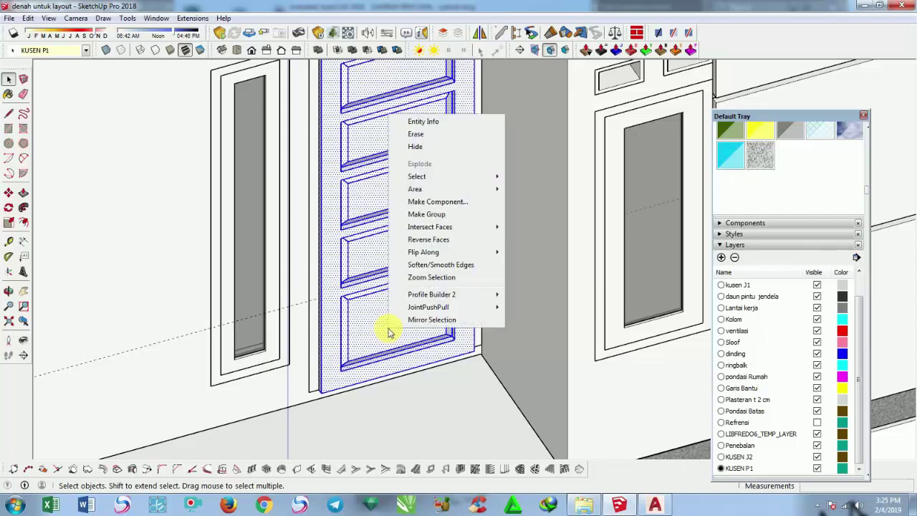
pyautogui.click(434, 202)
pyautogui.press('BackSpace')
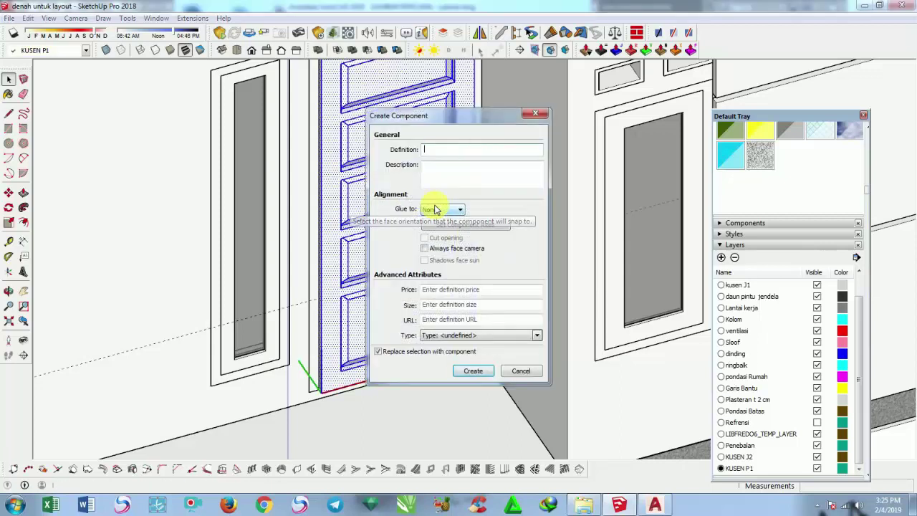
pyautogui.write('pintu 1')
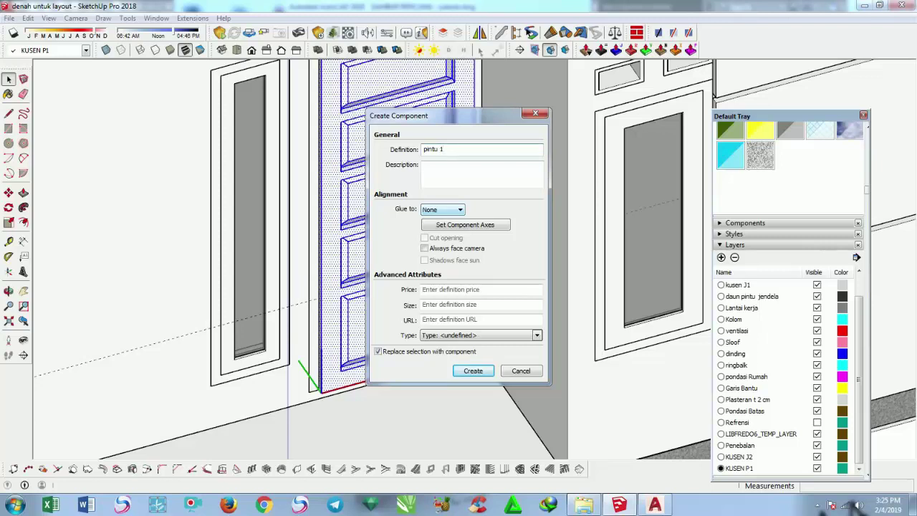
pyautogui.click(472, 380)
# Orbit above the house and pick up the pintu 1 door by its corner to move it
pyautogui.scroll(-3, 462, 338)
pyautogui.scroll(-3, 469, 335)
pyautogui.moveTo(470, 335)
pyautogui.mouseDown(button='middle')
pyautogui.moveTo(244, 265)
pyautogui.moveTo(436, 308)
pyautogui.moveTo(727, 322)
pyautogui.mouseUp(button='middle')
pyautogui.scroll(3, 532, 327)
pyautogui.scroll(3, 541, 344)
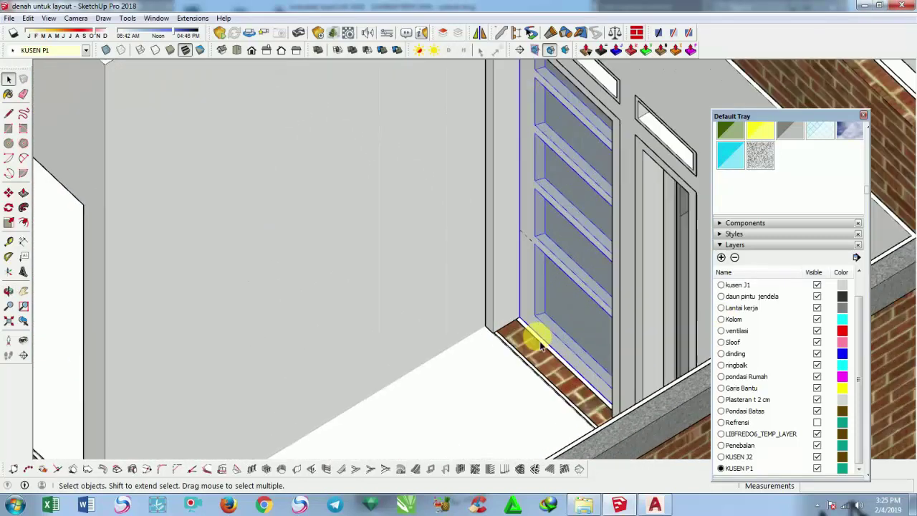
pyautogui.scroll(2, 541, 346)
pyautogui.press('m')
pyautogui.scroll(2, 506, 312)
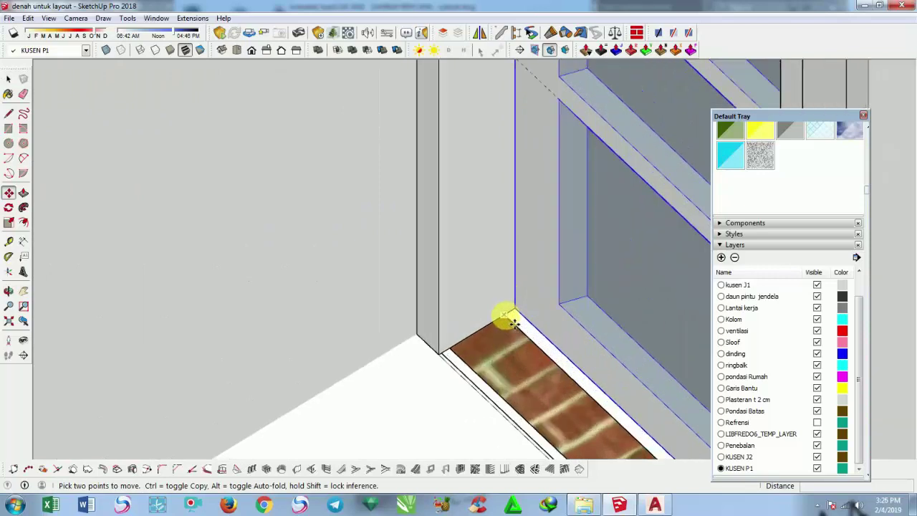
pyautogui.scroll(2, 503, 315)
pyautogui.click(516, 306)
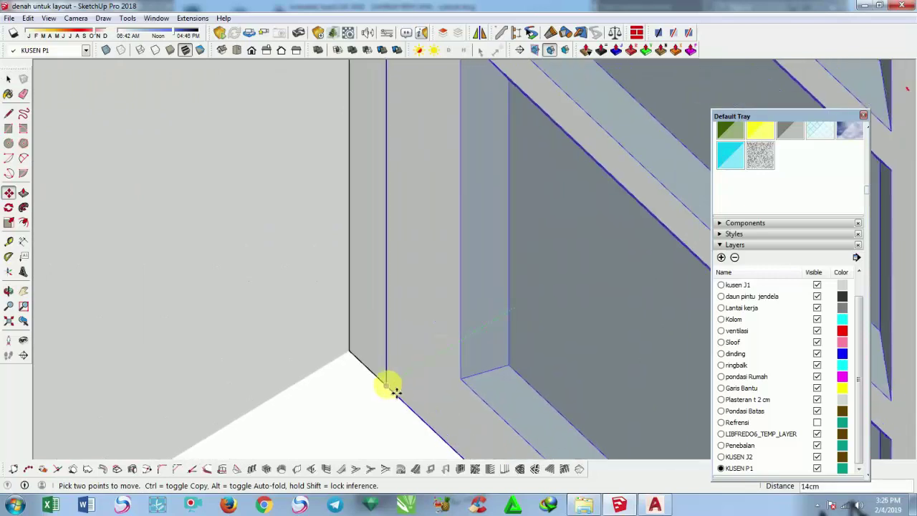
# Check the placement, then cancel the move so the door stays in its doorway
pyautogui.scroll(-5, 382, 347)
pyautogui.scroll(-3, 389, 352)
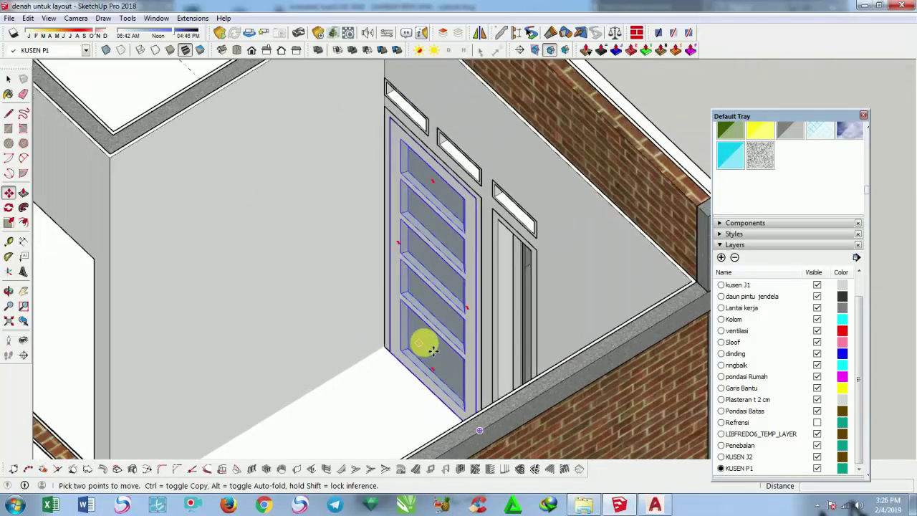
pyautogui.moveTo(424, 342); pyautogui.dragTo(517, 331, button='middle')
pyautogui.scroll(3, 456, 263)
pyautogui.scroll(2, 482, 208)
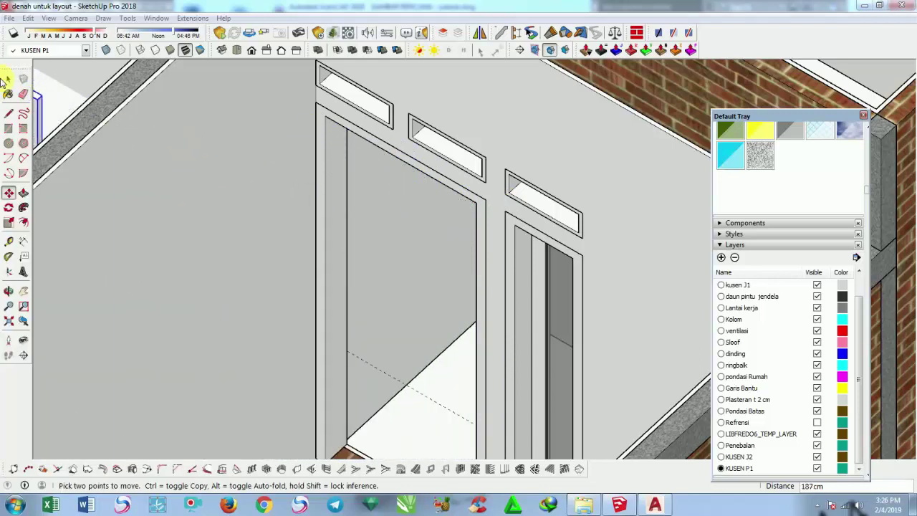
pyautogui.click(9, 81)
pyautogui.moveTo(351, 211); pyautogui.dragTo(444, 226, button='middle')
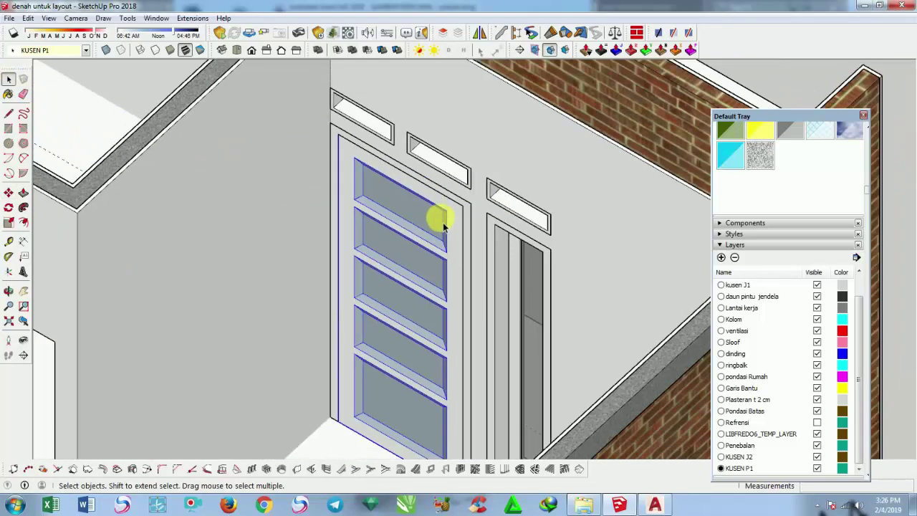
# Start a Ctrl-copy of the door, then cancel it after inspecting the door close-up
pyautogui.click(472, 215)
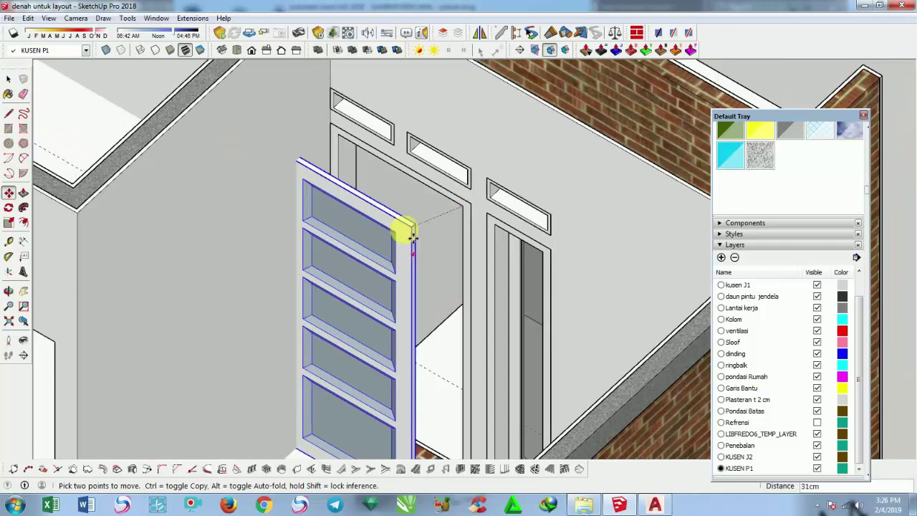
pyautogui.press('ctrl')
pyautogui.scroll(-3, 409, 226)
pyautogui.scroll(-3, 430, 245)
pyautogui.scroll(-3, 428, 244)
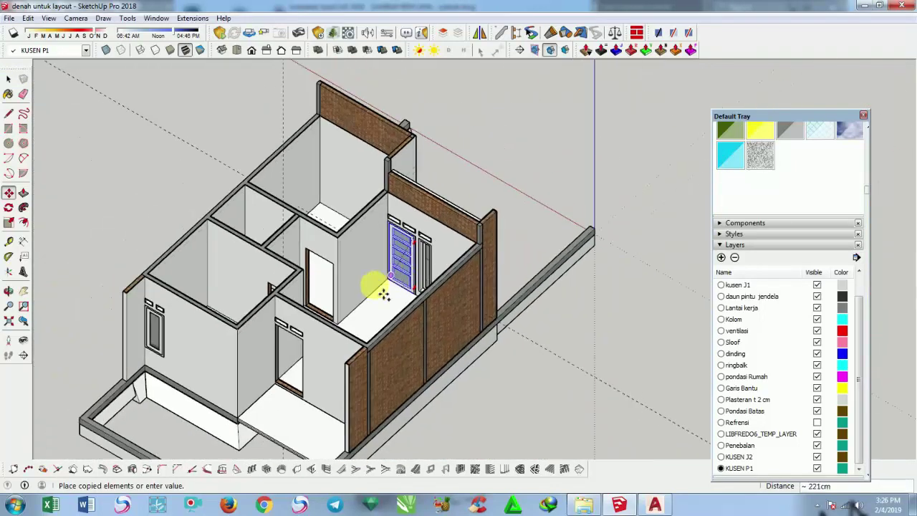
pyautogui.scroll(3, 297, 348)
pyautogui.scroll(3, 301, 327)
pyautogui.scroll(2, 308, 308)
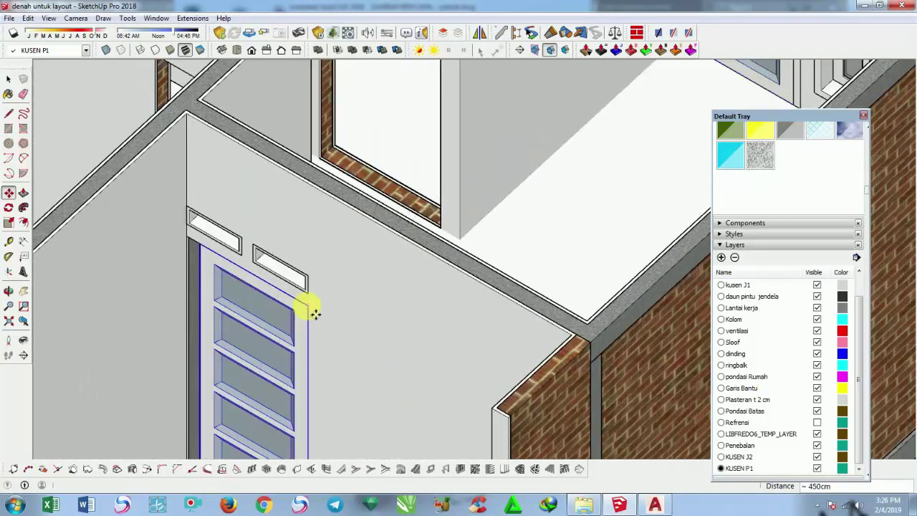
pyautogui.scroll(2, 303, 311)
pyautogui.scroll(2, 305, 311)
pyautogui.moveTo(305, 310)
pyautogui.mouseDown(button='middle')
pyautogui.moveTo(414, 310)
pyautogui.moveTo(464, 292)
pyautogui.moveTo(328, 360)
pyautogui.mouseUp(button='middle')
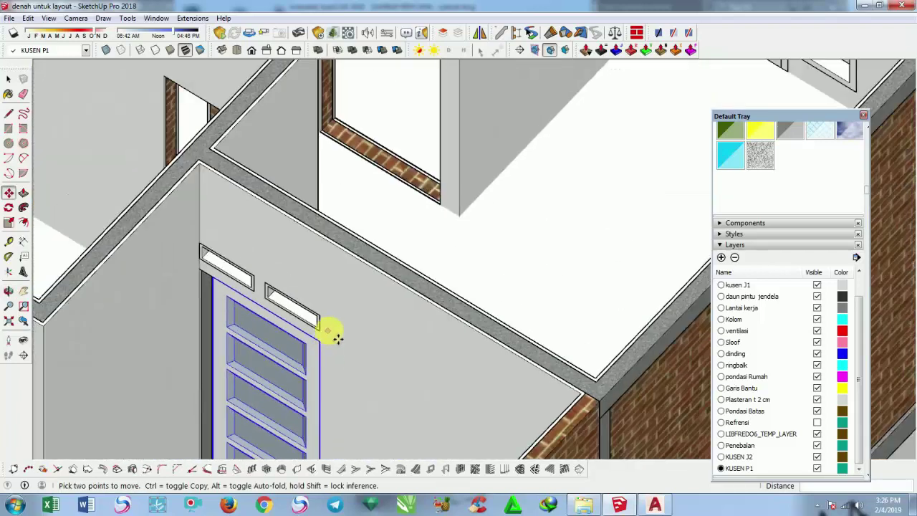
pyautogui.scroll(-3, 332, 334)
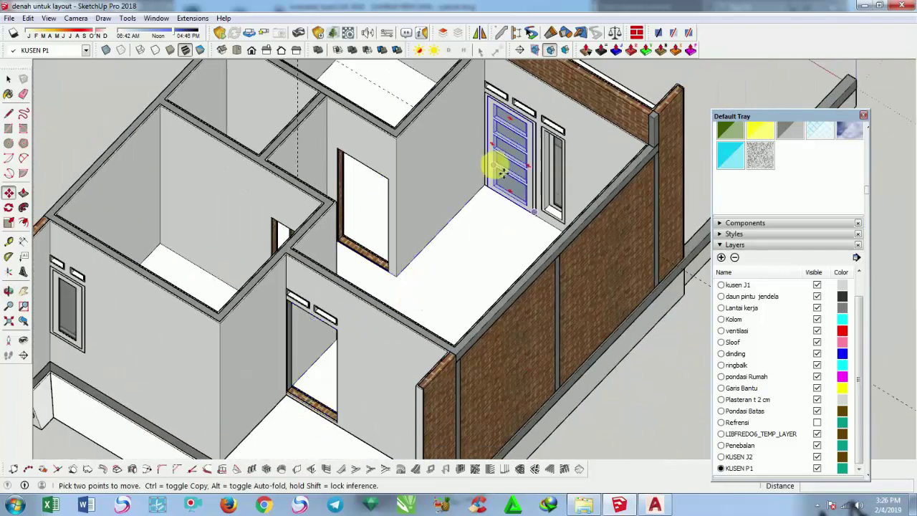
pyautogui.press('space')
pyautogui.scroll(1, 495, 183)
pyautogui.scroll(3, 478, 205)
pyautogui.scroll(-1, 475, 205)
pyautogui.scroll(-2, 485, 210)
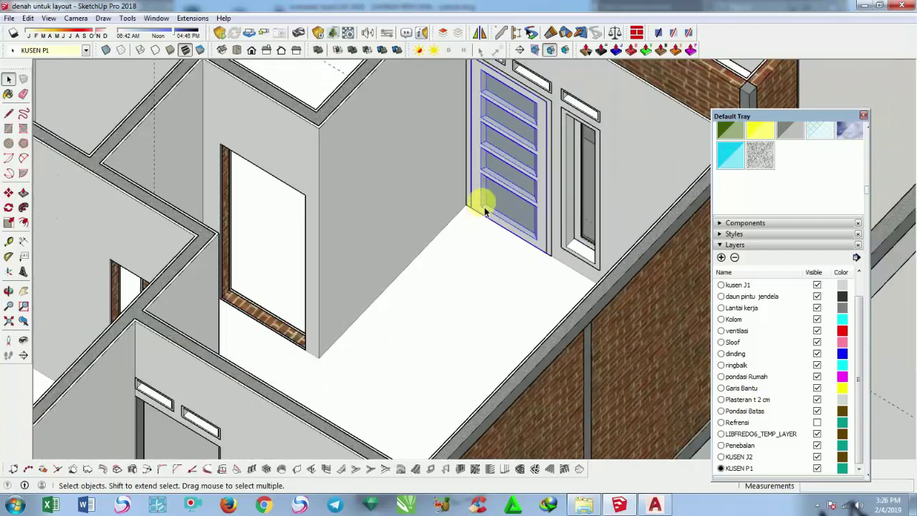
pyautogui.scroll(2, 478, 123)
pyautogui.scroll(2, 471, 127)
pyautogui.scroll(2, 473, 127)
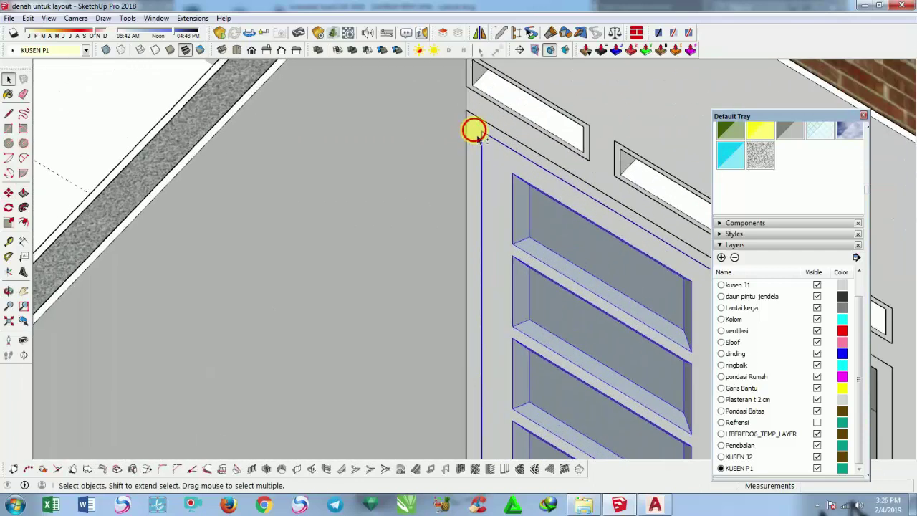
# Combine the multi-panel door's parts into one group with Make Group
pyautogui.rightClick(473, 129)
pyautogui.click(523, 243)
pyautogui.scroll(-2, 501, 219)
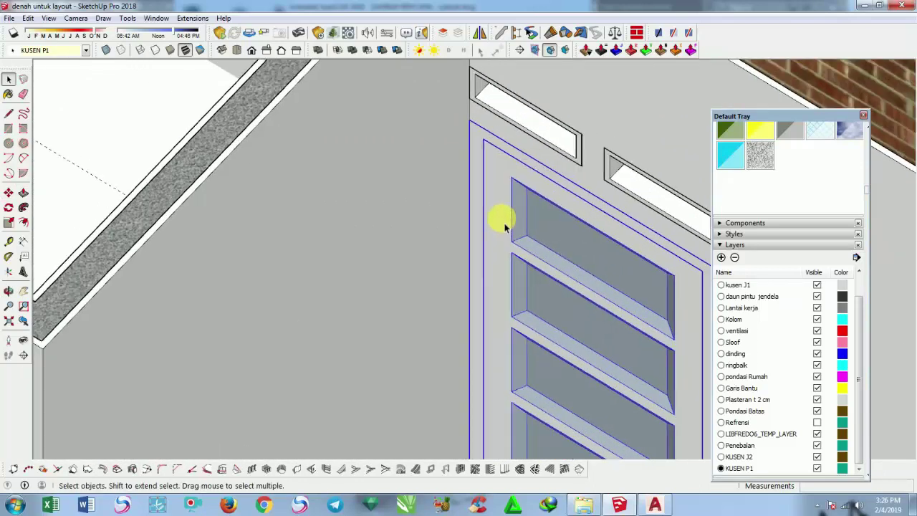
pyautogui.scroll(-2, 493, 224)
pyautogui.scroll(2, 586, 244)
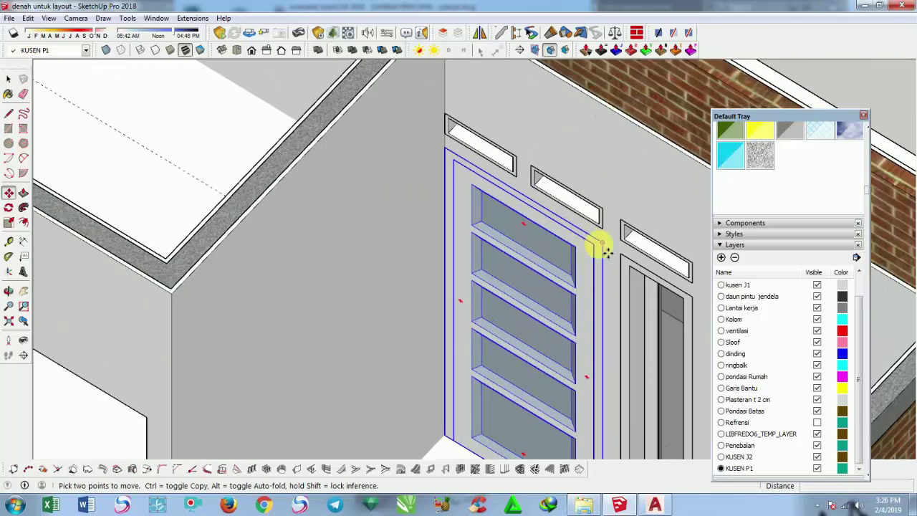
pyautogui.scroll(-2, 574, 265)
pyautogui.scroll(-3, 579, 256)
pyautogui.scroll(-3, 501, 301)
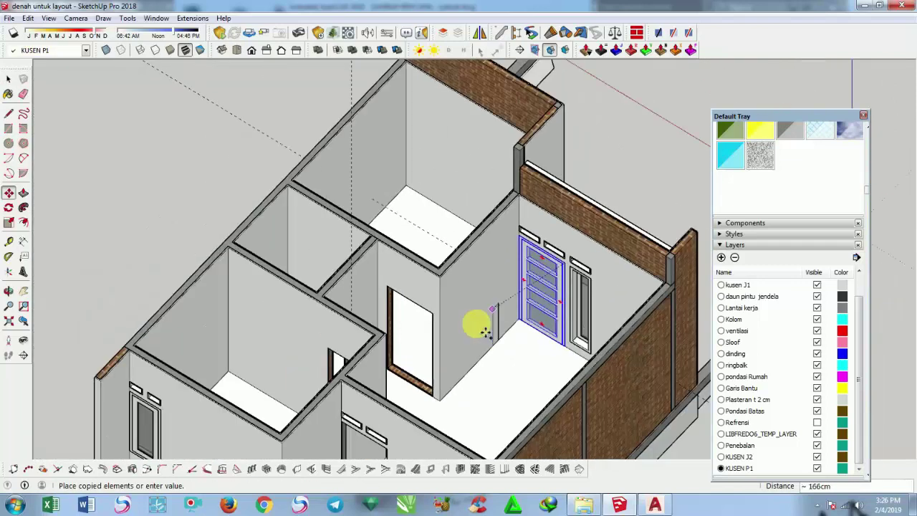
pyautogui.keyDown('shift'); pyautogui.moveTo(475, 323); pyautogui.dragTo(474, 200, button='middle'); pyautogui.keyUp('shift')
pyautogui.scroll(5, 473, 199)
# Copy the grouped door from its corner into the other room's doorway using Move (M)
pyautogui.press('m')
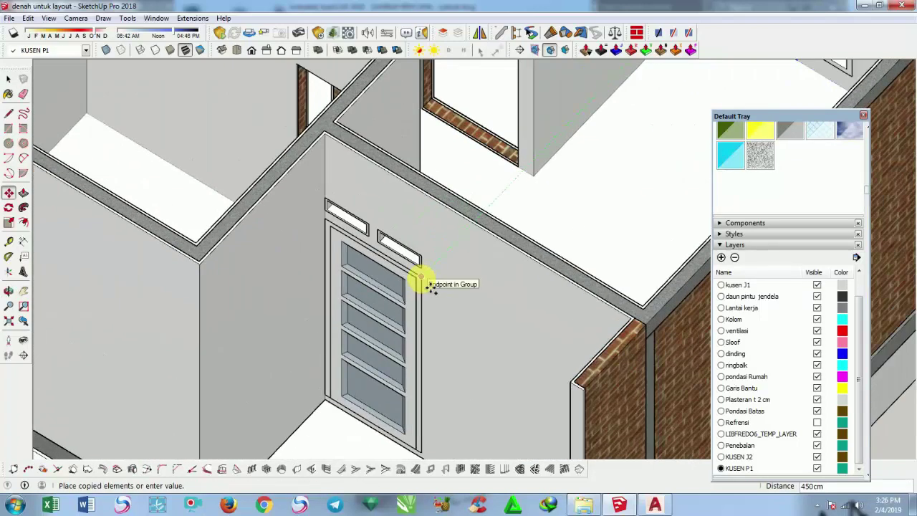
pyautogui.scroll(-3, 476, 198)
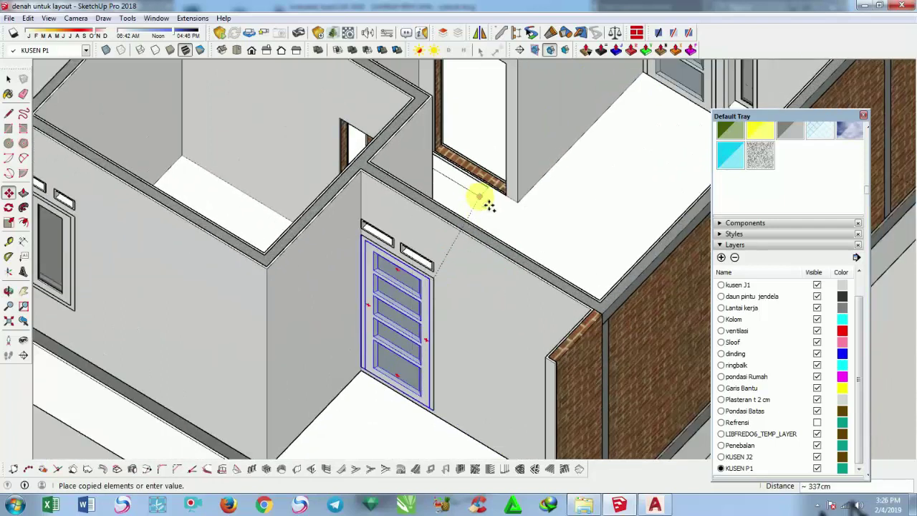
pyautogui.keyDown('shift'); pyautogui.moveTo(475, 198); pyautogui.dragTo(467, 256, button='middle'); pyautogui.keyUp('shift')
pyautogui.scroll(2, 471, 211)
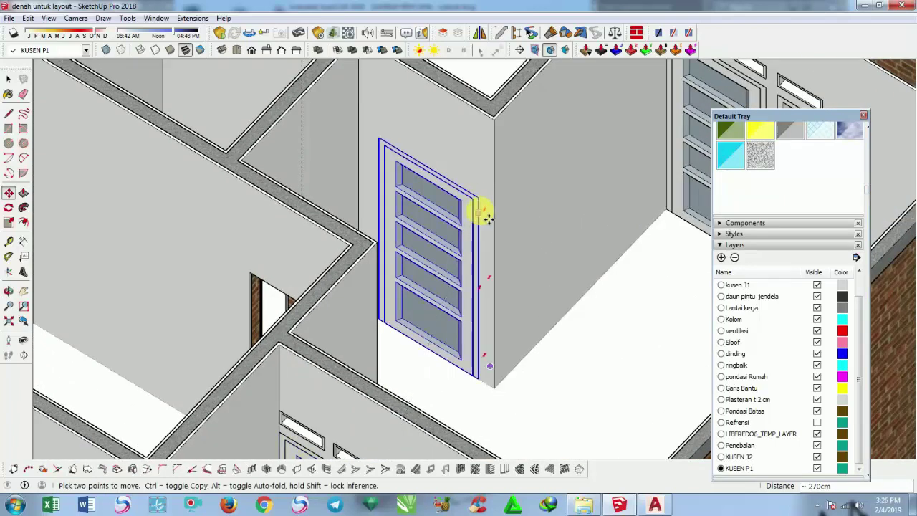
pyautogui.click(480, 201)
pyautogui.scroll(-1, 303, 258)
pyautogui.scroll(-2, 359, 256)
pyautogui.moveTo(359, 256); pyautogui.dragTo(436, 352, button='middle')
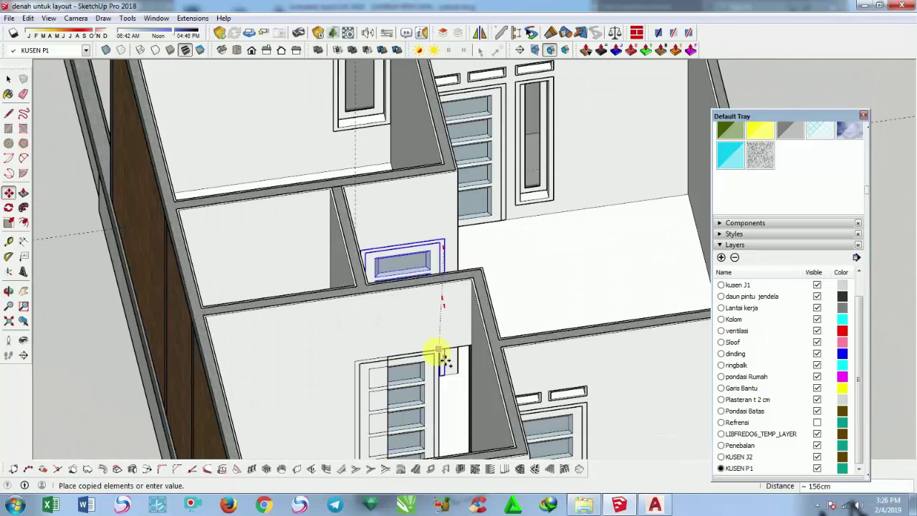
pyautogui.scroll(1, 487, 342)
pyautogui.click(494, 346)
pyautogui.scroll(-2, 430, 344)
pyautogui.moveTo(364, 344); pyautogui.dragTo(308, 283, button='middle')
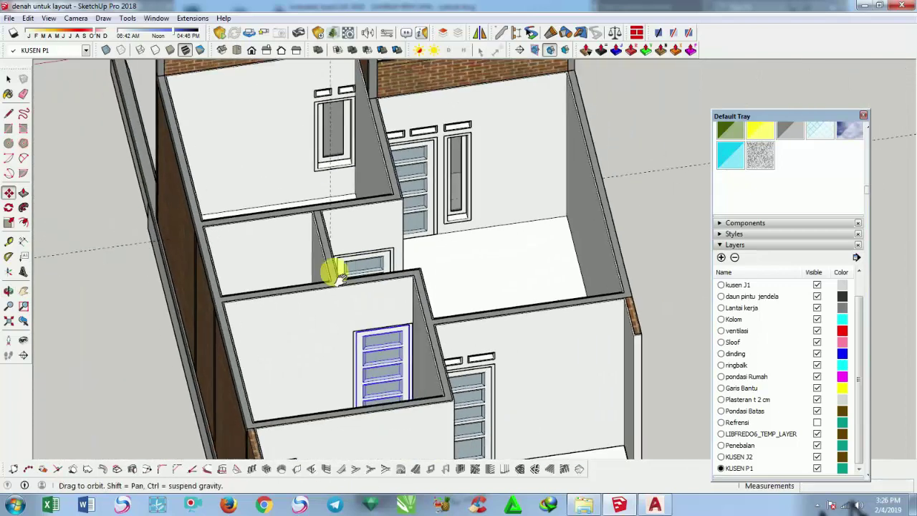
pyautogui.scroll(2, 333, 294)
pyautogui.press('space')
pyautogui.scroll(2, 358, 285)
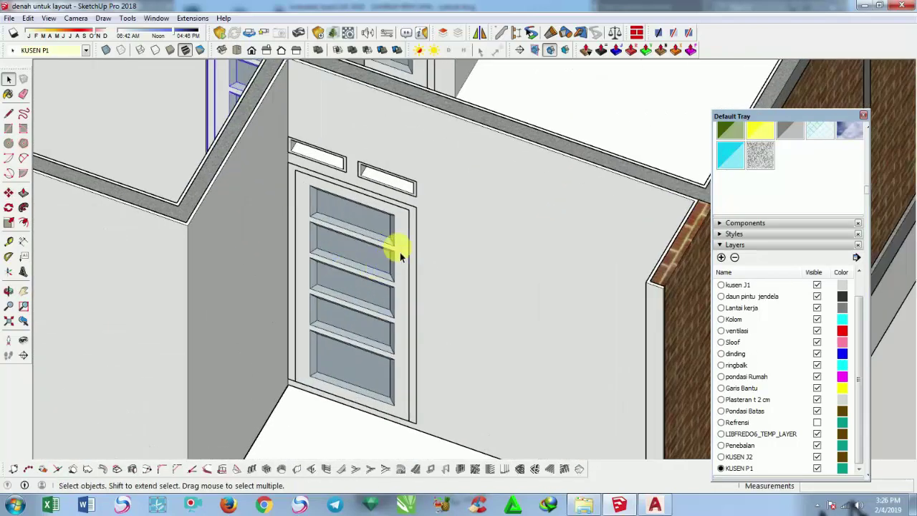
# Flip the first placed door copy along the group's red axis
pyautogui.rightClick(399, 254)
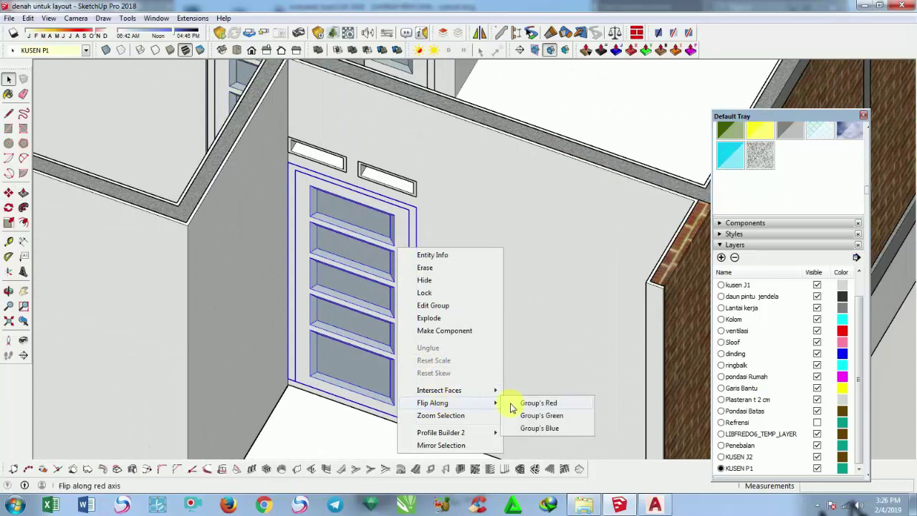
pyautogui.click(541, 415)
pyautogui.scroll(-2, 495, 376)
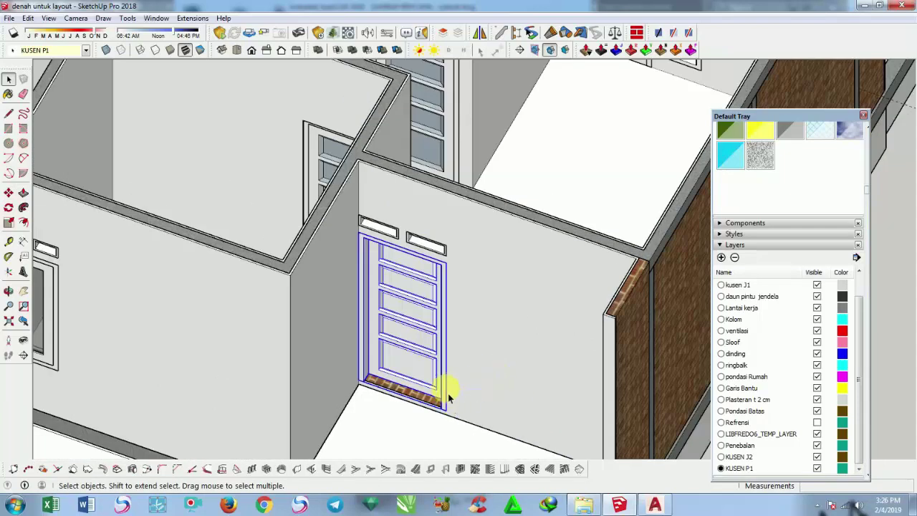
pyautogui.scroll(-3, 409, 184)
pyautogui.scroll(2, 440, 198)
pyautogui.scroll(2, 446, 194)
# Flip the second door copy along its red axis and check both doors from an overview
pyautogui.rightClick(449, 200)
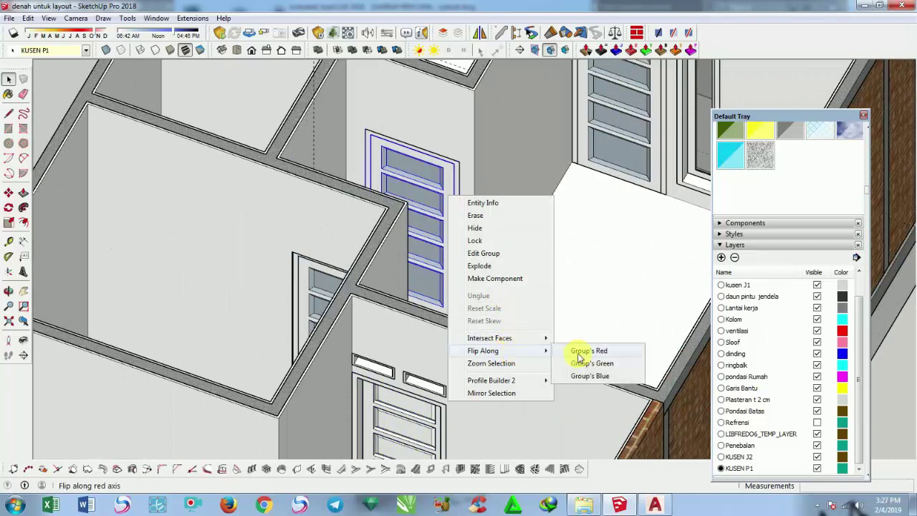
pyautogui.click(589, 364)
pyautogui.scroll(-1, 430, 323)
pyautogui.scroll(2, 328, 287)
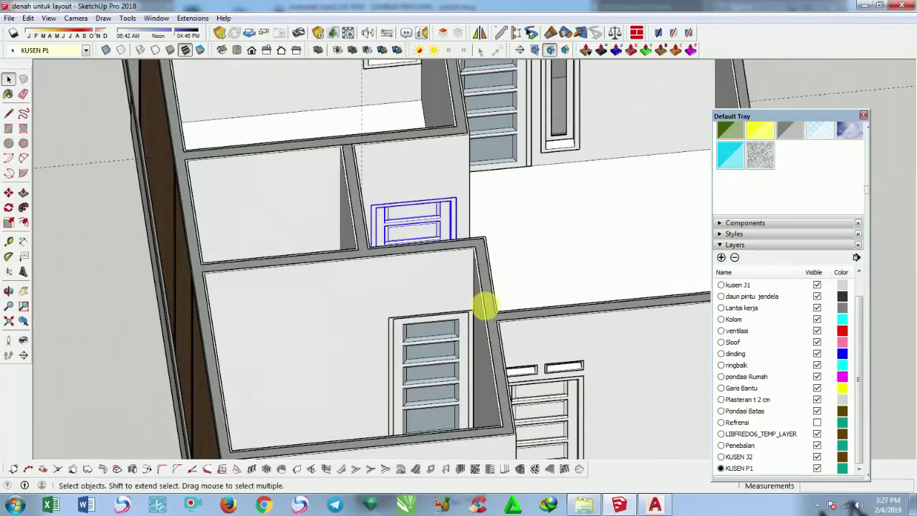
pyautogui.scroll(2, 485, 307)
pyautogui.scroll(-2, 470, 328)
pyautogui.moveTo(451, 337)
pyautogui.mouseDown(button='middle')
pyautogui.moveTo(389, 389)
pyautogui.moveTo(190, 385)
pyautogui.mouseUp(button='middle')
pyautogui.scroll(3, 63, 206)
pyautogui.scroll(2, 70, 172)
pyautogui.scroll(1, 471, 249)
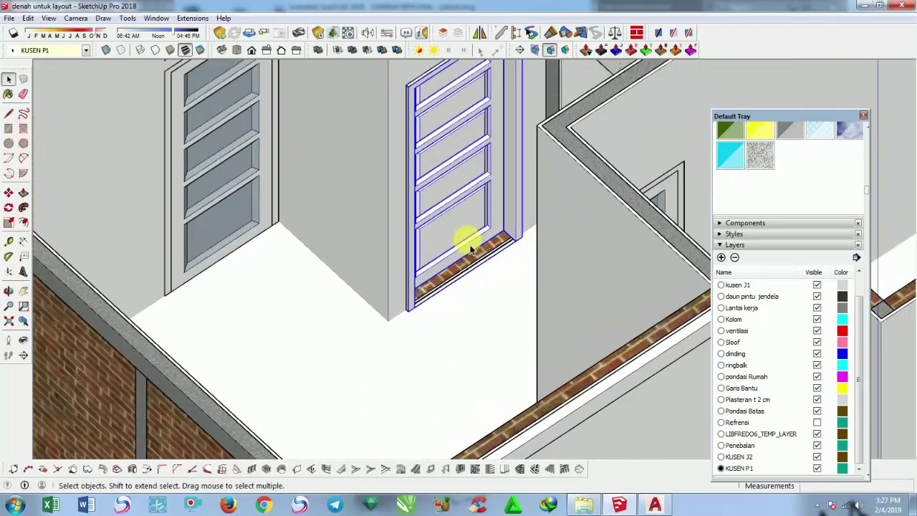
pyautogui.scroll(-2, 459, 264)
pyautogui.scroll(-1, 303, 236)
pyautogui.scroll(-1, 154, 157)
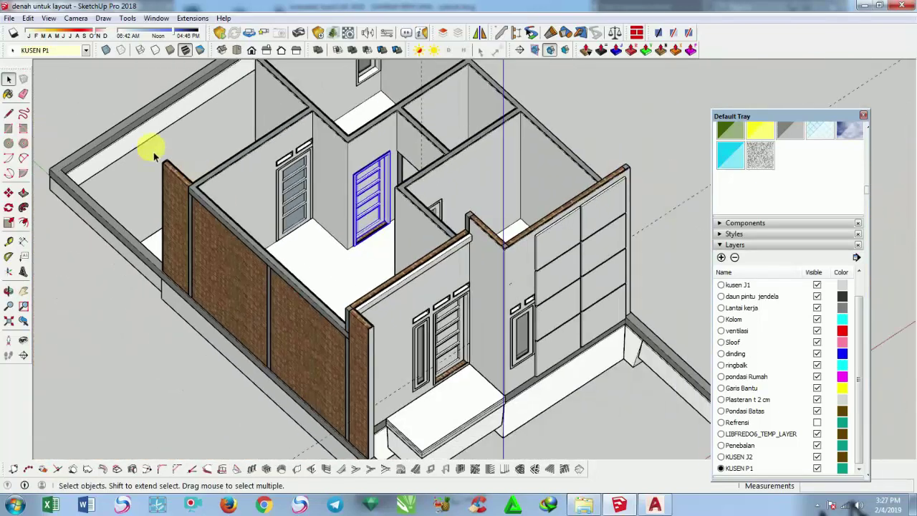
pyautogui.scroll(1, 379, 180)
pyautogui.scroll(2, 293, 153)
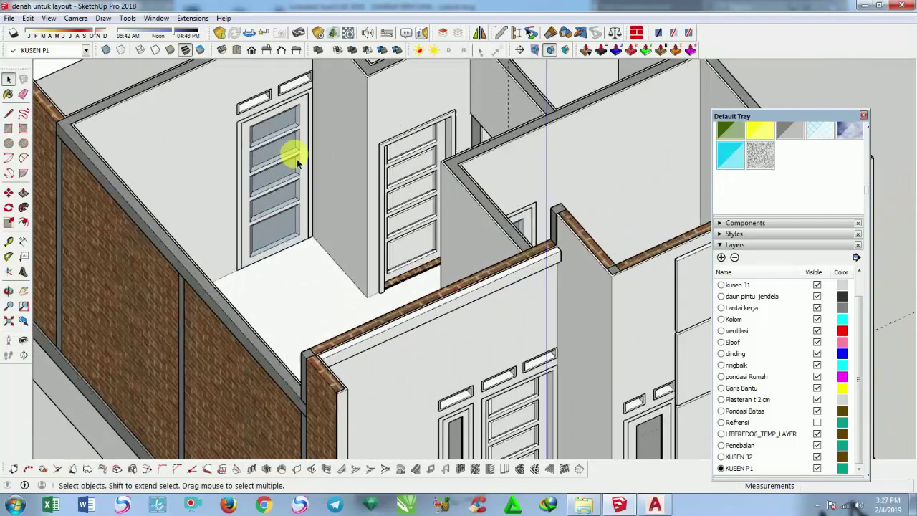
pyautogui.scroll(2, 270, 152)
pyautogui.scroll(-1, 261, 155)
pyautogui.scroll(-2, 311, 176)
pyautogui.scroll(-2, 430, 260)
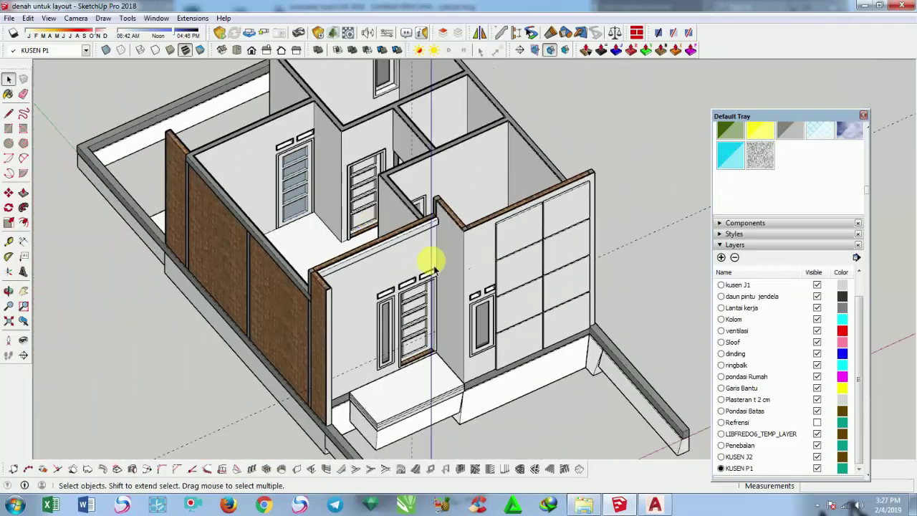
pyautogui.moveTo(430, 260); pyautogui.dragTo(396, 341, button='middle')
pyautogui.scroll(2, 405, 211)
pyautogui.moveTo(406, 210); pyautogui.dragTo(506, 127, button='middle')
pyautogui.scroll(-2, 492, 160)
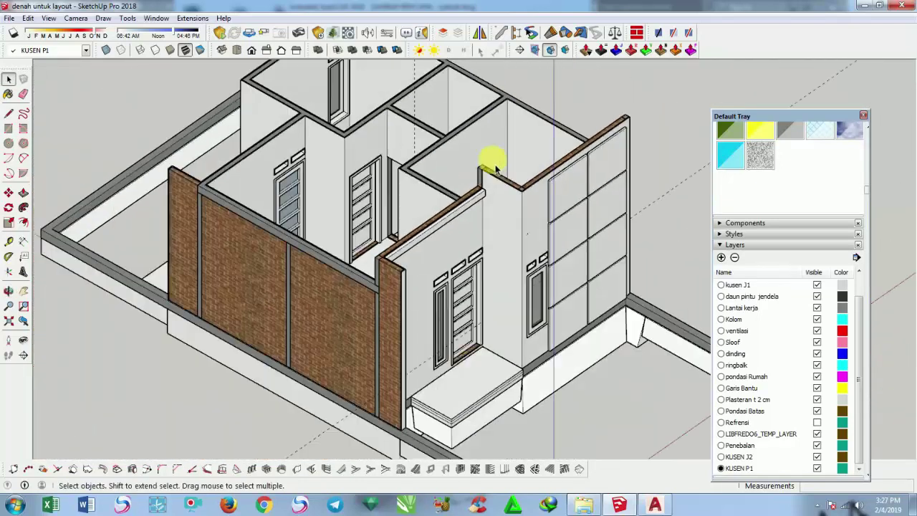
pyautogui.moveTo(492, 159)
pyautogui.mouseDown(button='middle')
pyautogui.moveTo(449, 195)
pyautogui.moveTo(239, 150)
pyautogui.moveTo(508, 201)
pyautogui.mouseUp(button='middle')
pyautogui.scroll(2, 487, 194)
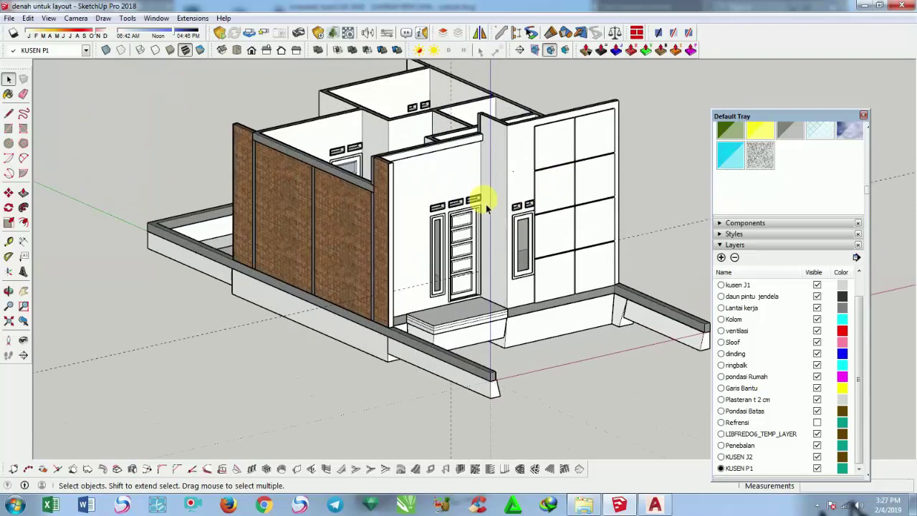
pyautogui.scroll(1, 557, 221)
pyautogui.moveTo(557, 220)
pyautogui.mouseDown(button='middle')
pyautogui.moveTo(411, 194)
pyautogui.moveTo(281, 194)
pyautogui.moveTo(287, 168)
pyautogui.mouseUp(button='middle')
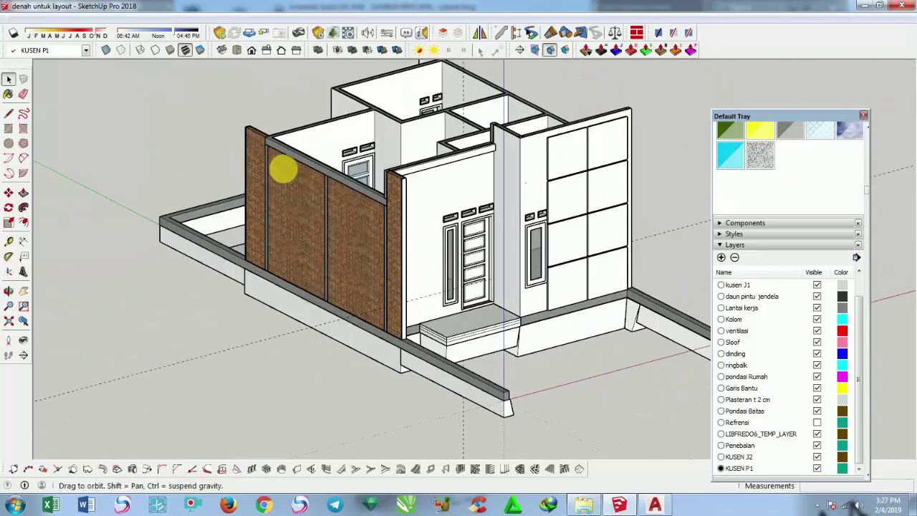
pyautogui.scroll(2, 385, 150)
pyautogui.scroll(2, 475, 229)
pyautogui.scroll(-1, 328, 211)
pyautogui.moveTo(475, 229)
pyautogui.mouseDown(button='middle')
pyautogui.moveTo(307, 205)
pyautogui.moveTo(290, 220)
pyautogui.moveTo(317, 198)
pyautogui.moveTo(335, 205)
pyautogui.mouseUp(button='middle')
pyautogui.scroll(-1, 381, 219)
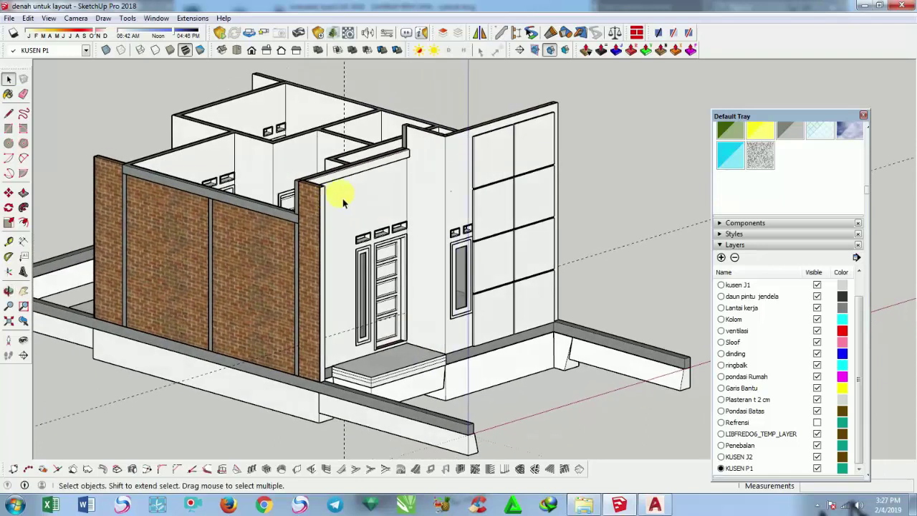